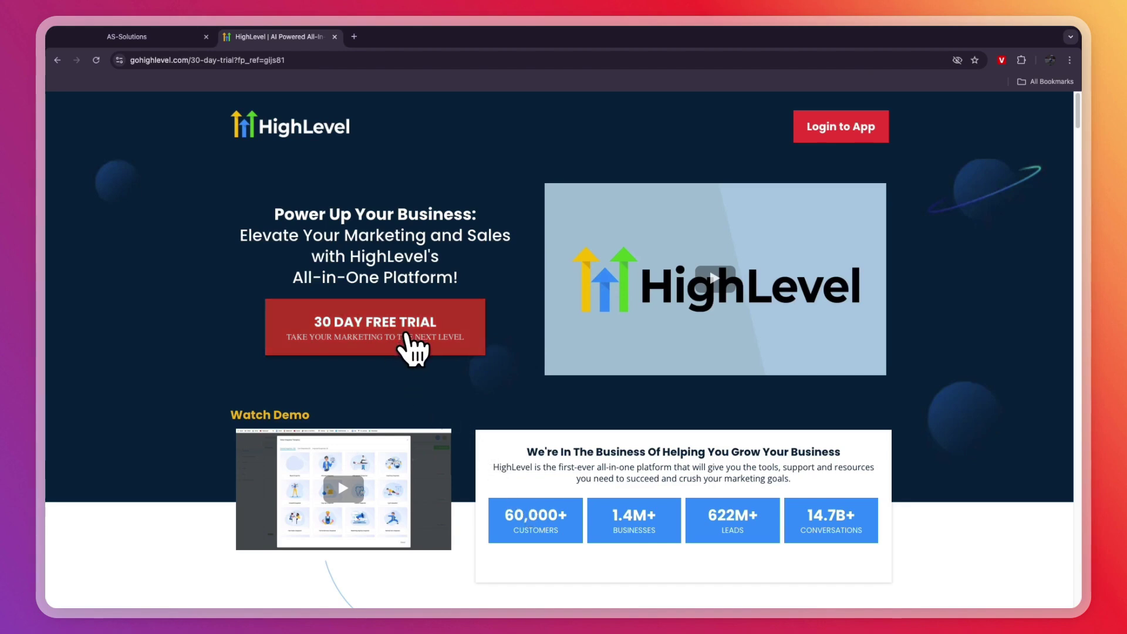
Switch to the AS-Solutions tab to show the GoHighLevel Agency Dashboard
key("ctrl+shift+Tab")
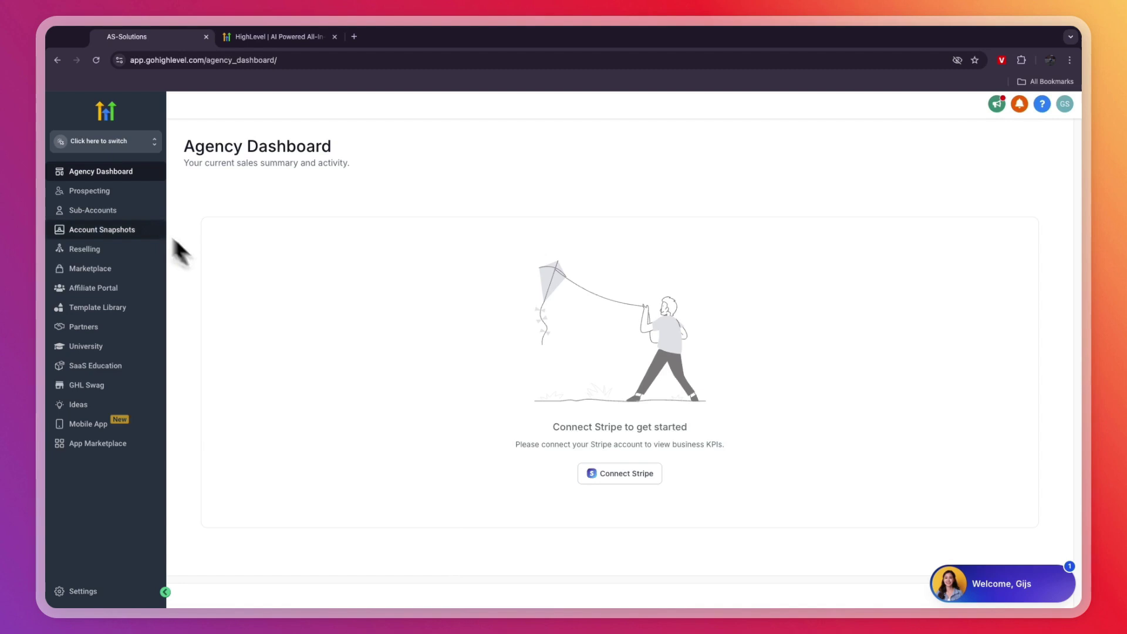
Start a new sub-account and filter the snapshot templates by 'coach' to compare the coaching cards
left_click(82, 209)
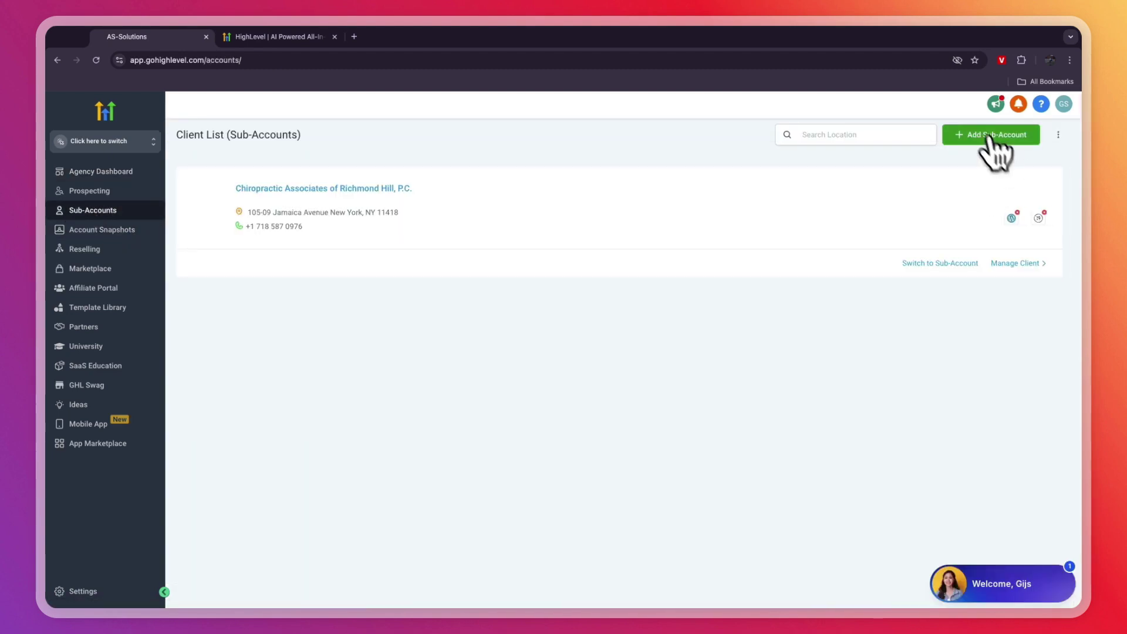
left_click(986, 135)
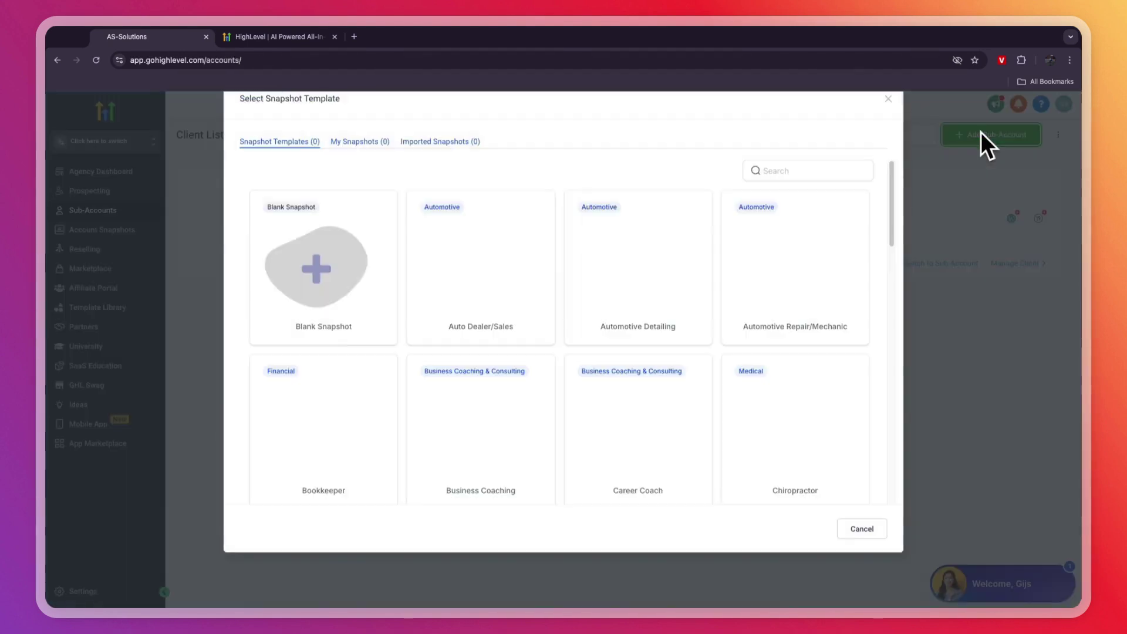
left_click(825, 193)
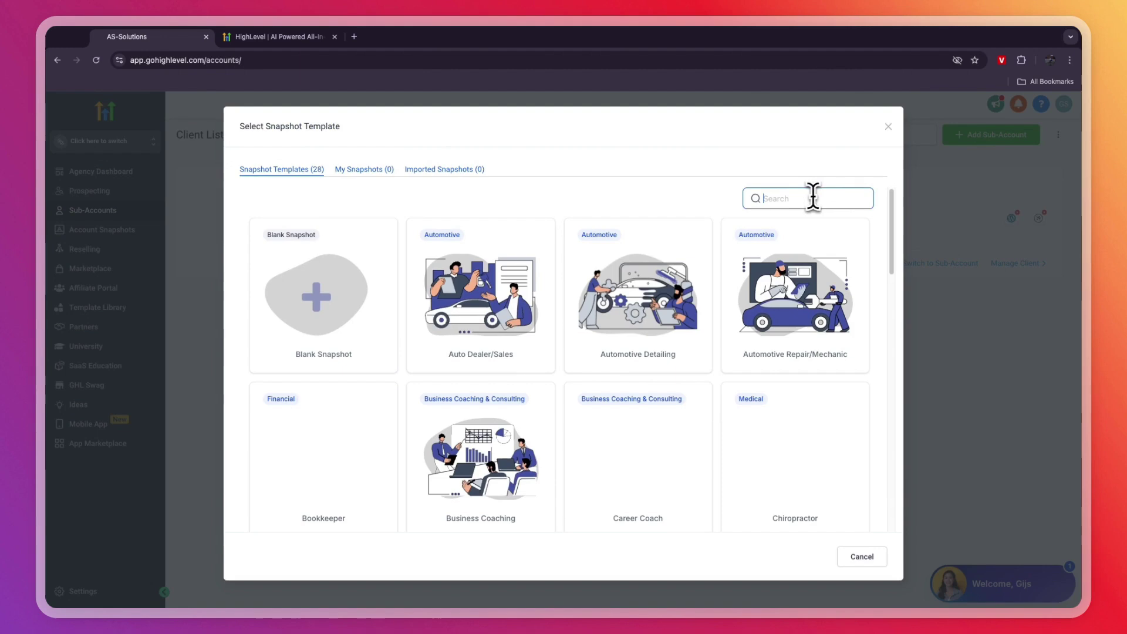
type("coa")
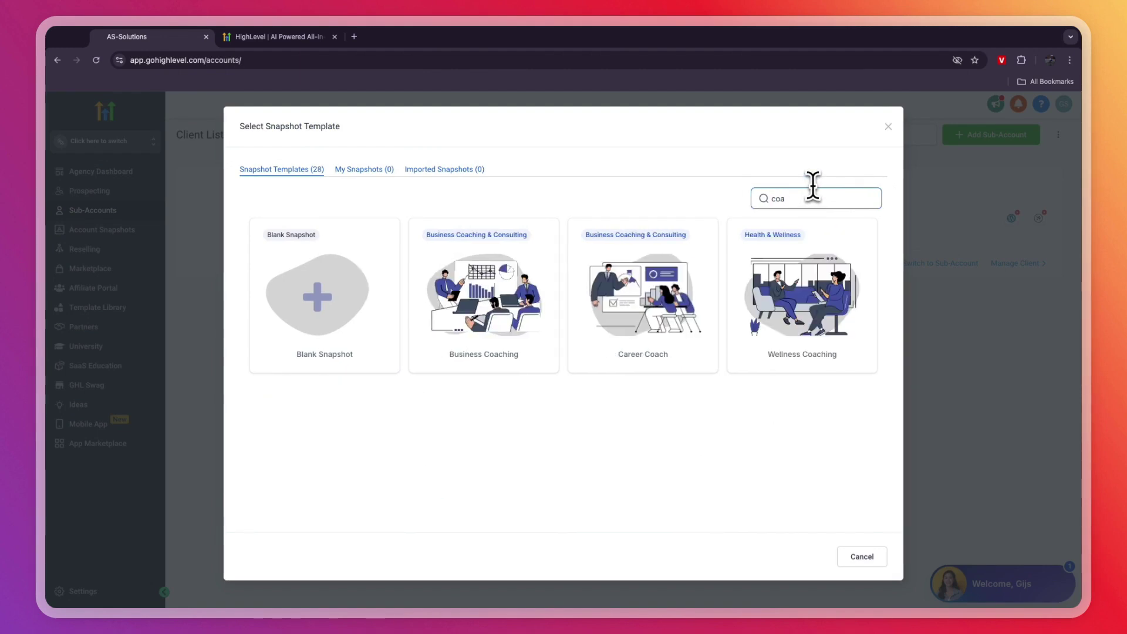
type("ch")
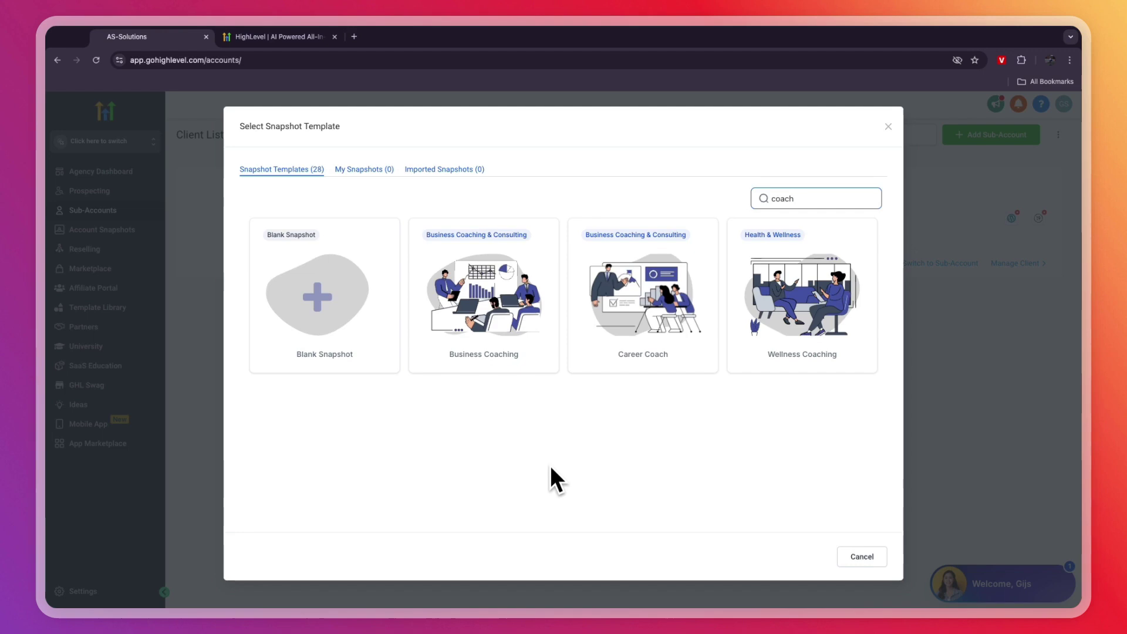
mouse_move(695, 352)
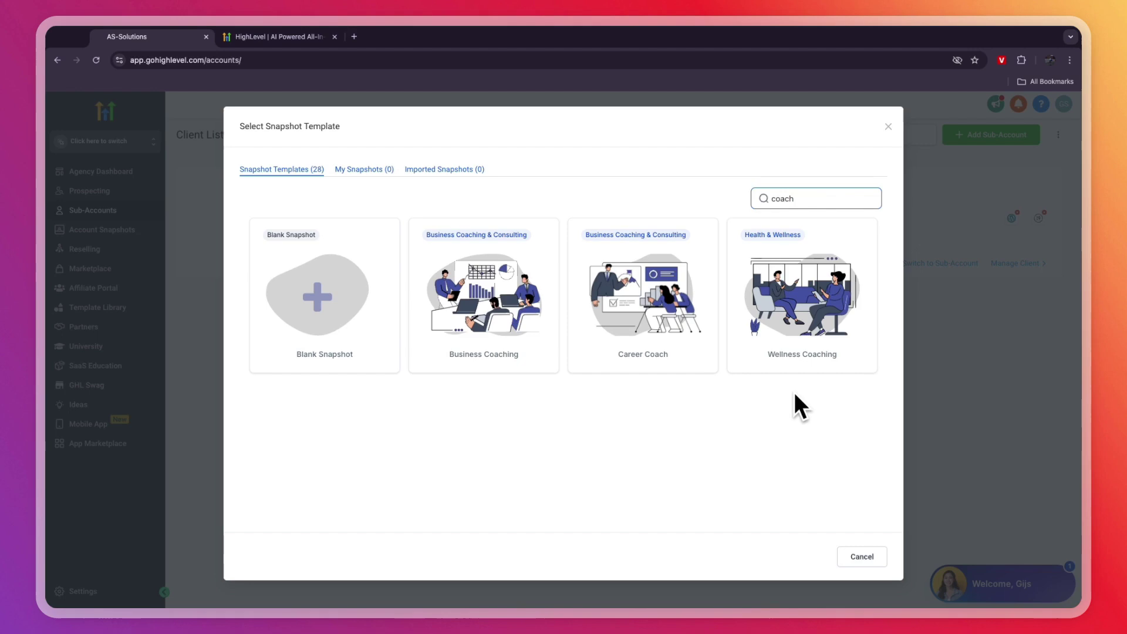
mouse_move(786, 317)
mouse_move(477, 324)
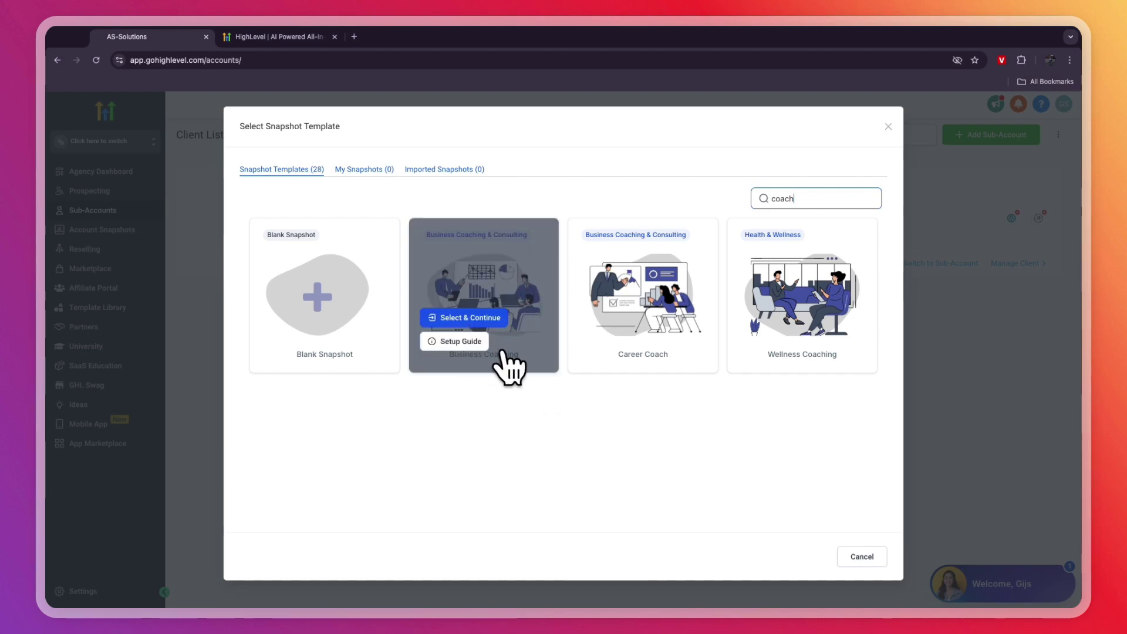
Build the COACH account from the Business Coaching snapshot and review its account details form
left_click(454, 317)
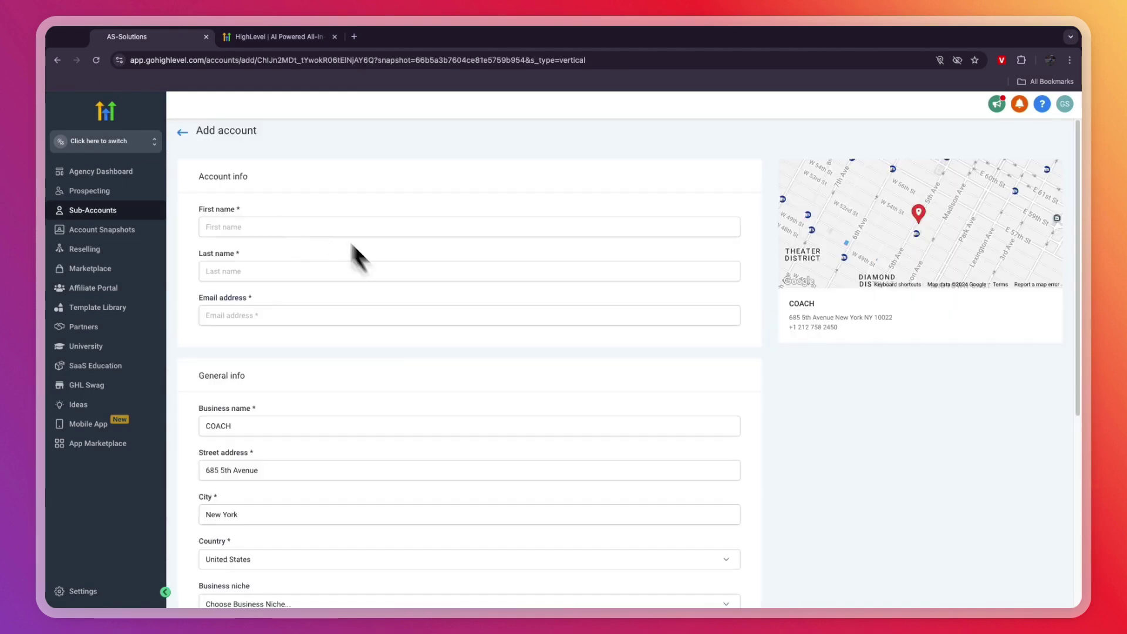
scroll(251, 219, "down", 5)
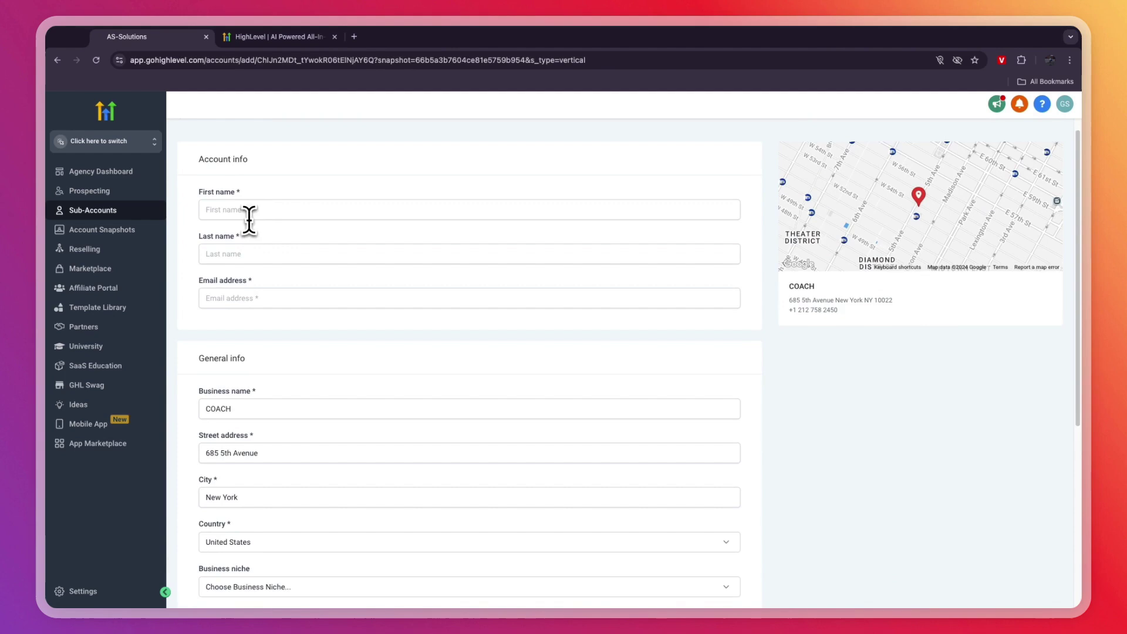
scroll(262, 293, "down", 2)
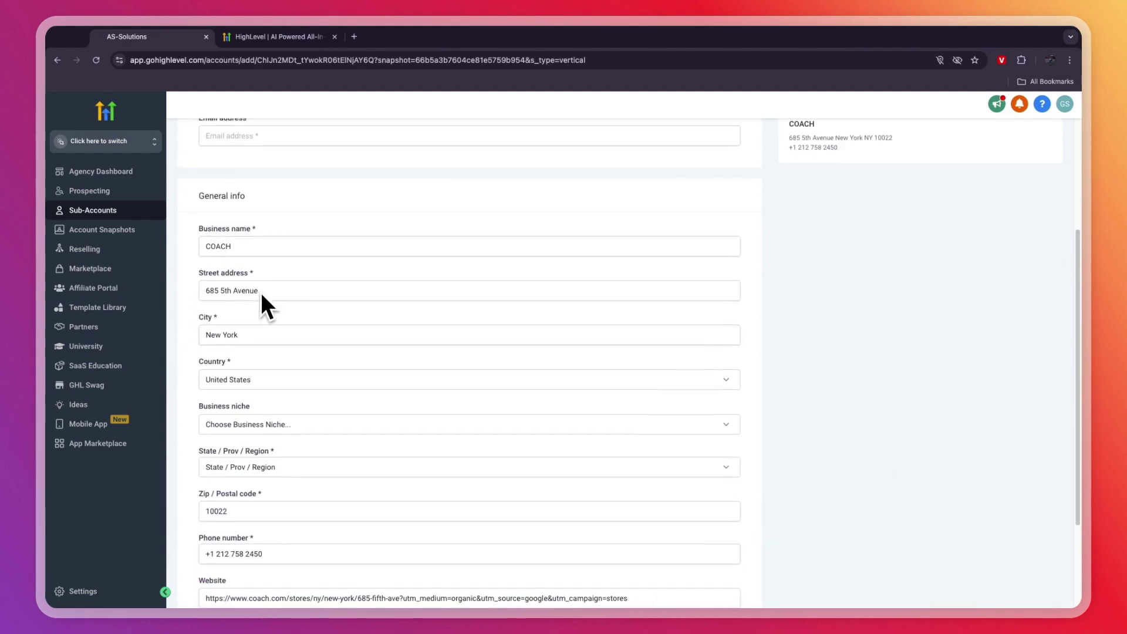
scroll(260, 299, "up", 6)
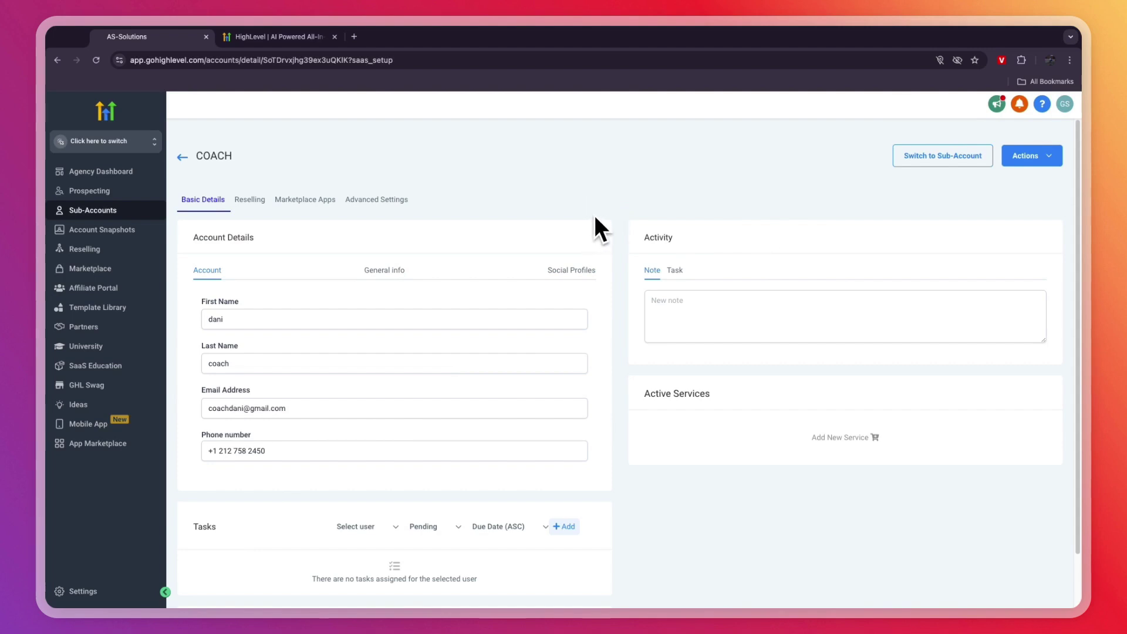
Switch into the COACH sub-account, dismiss the tax-exemption banner and open Launchpad
left_click(921, 156)
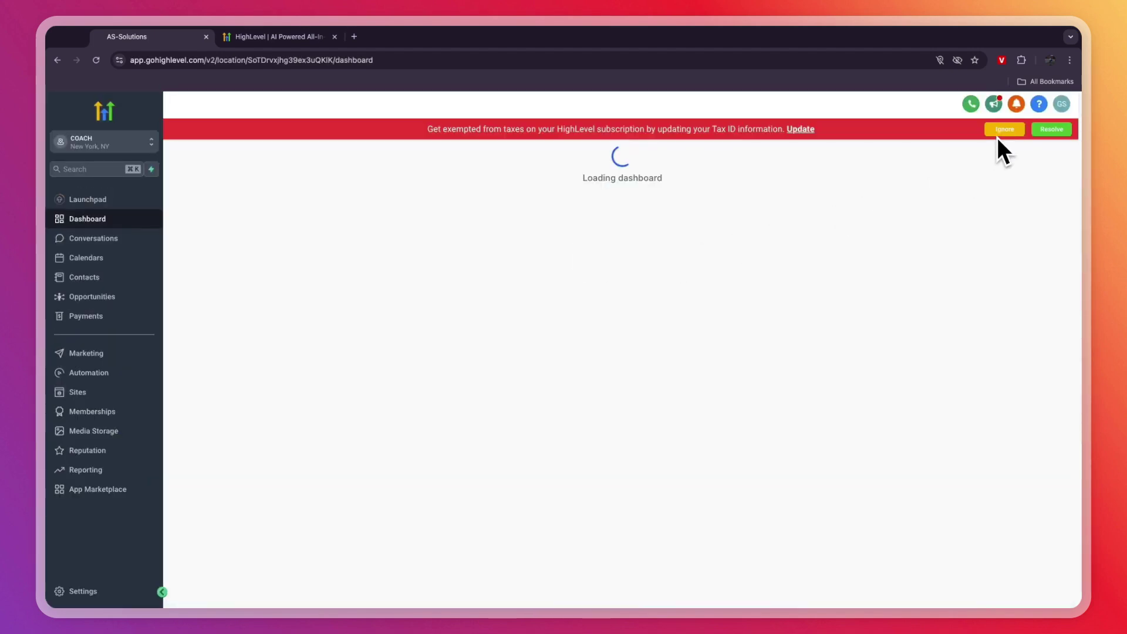
left_click(999, 135)
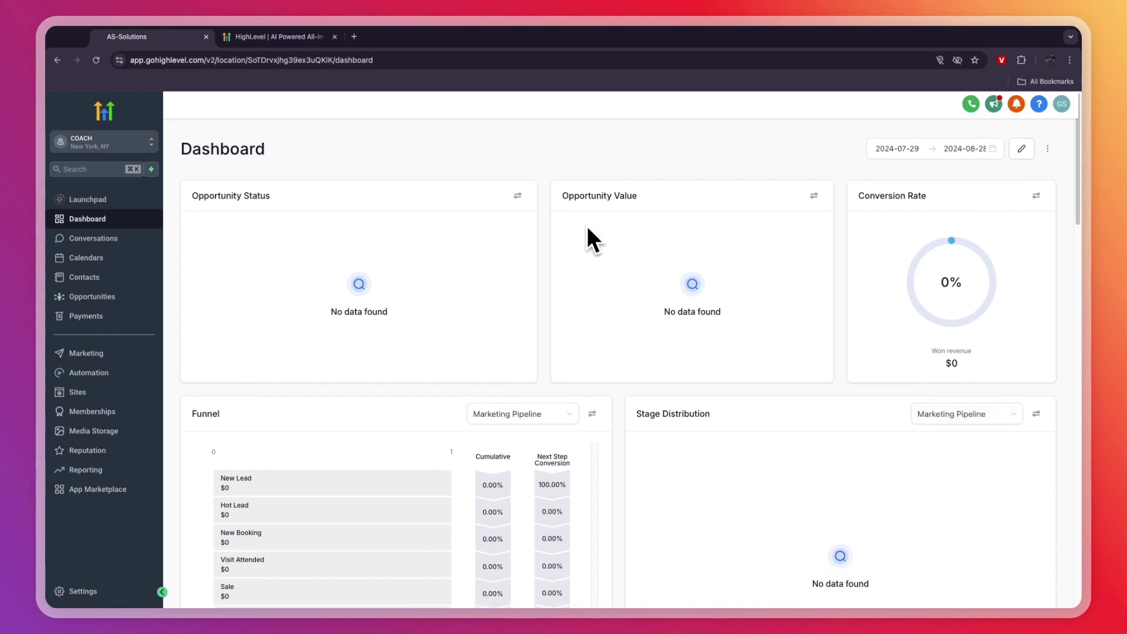
left_click(87, 202)
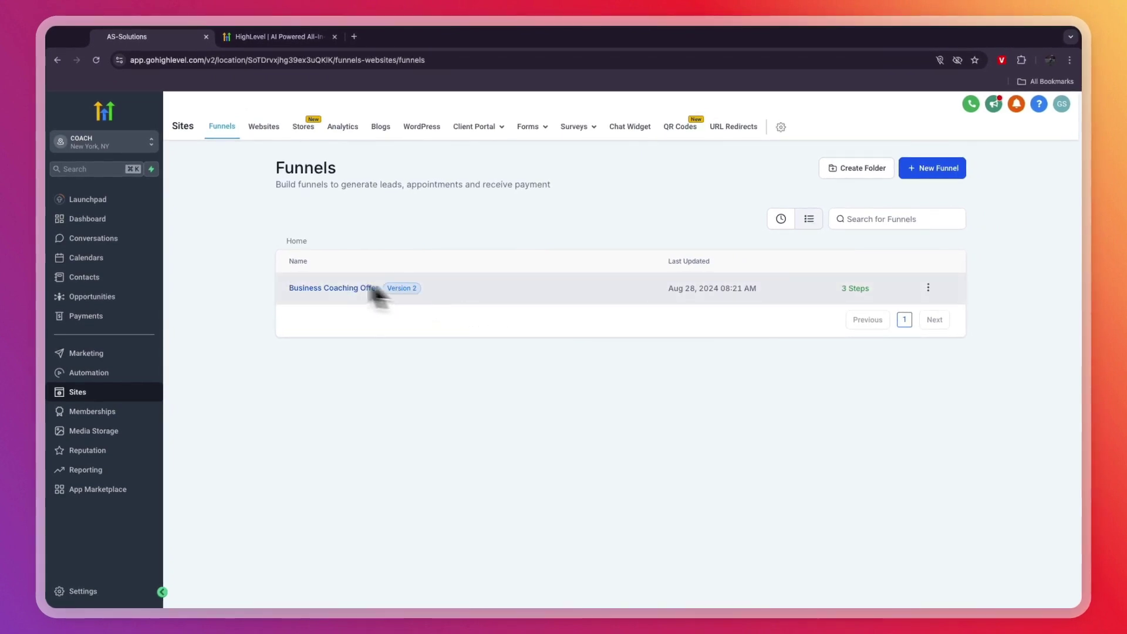
Open the Business Coaching Offer funnel from the Funnels list
left_click(296, 287)
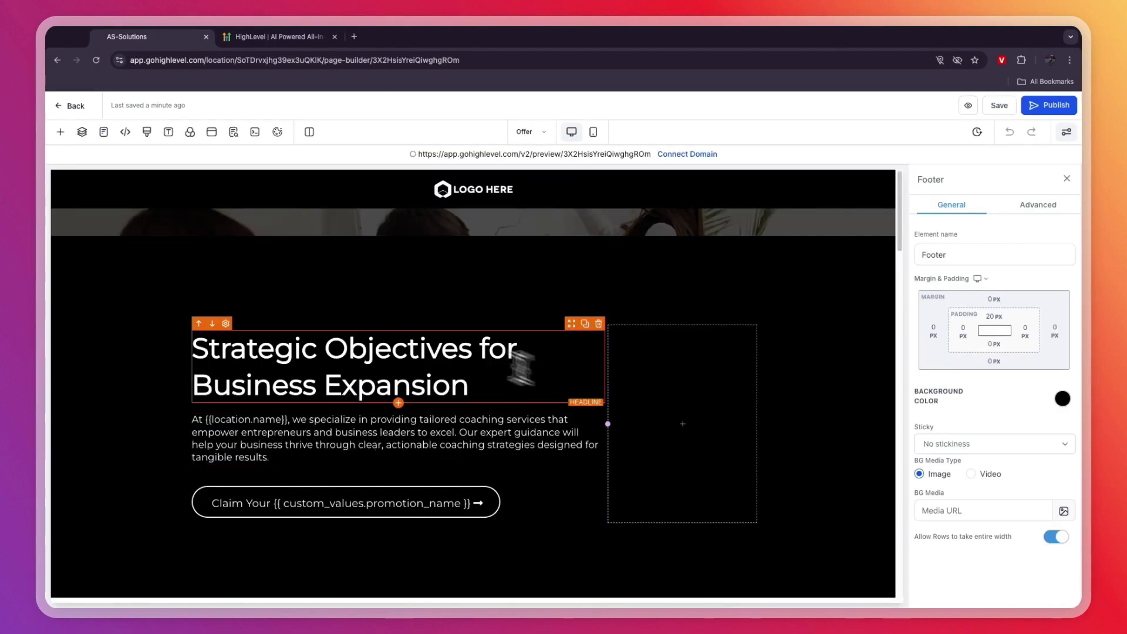
Scroll through the Offer page headlined 'Strategic Objectives for Business Expansion'
scroll(434, 405, "down", 5)
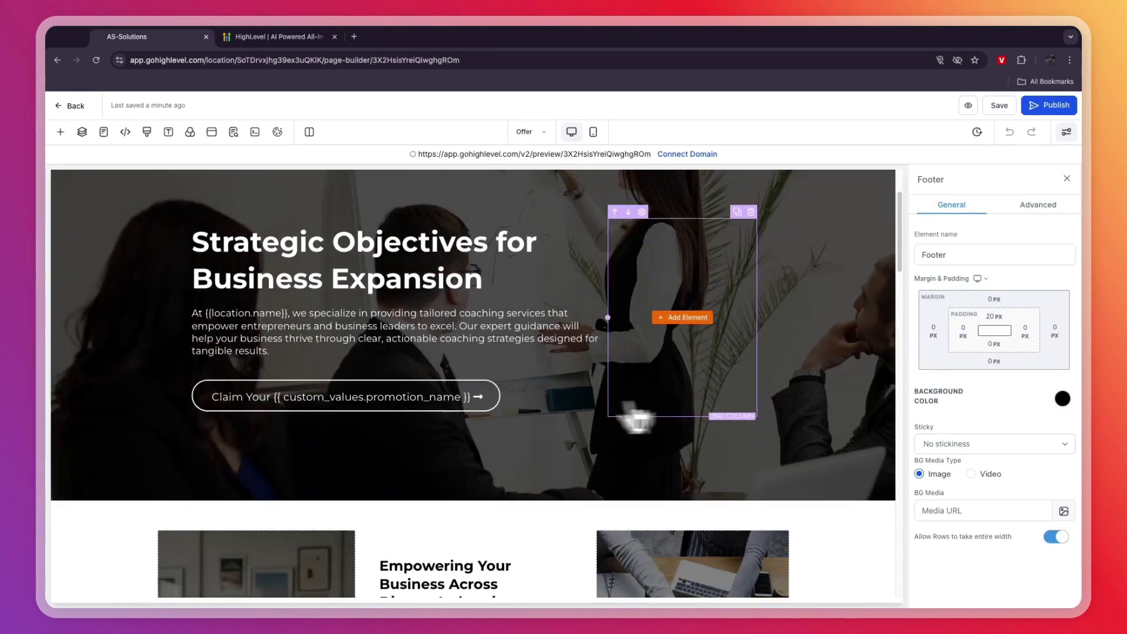
scroll(587, 404, "down", 5)
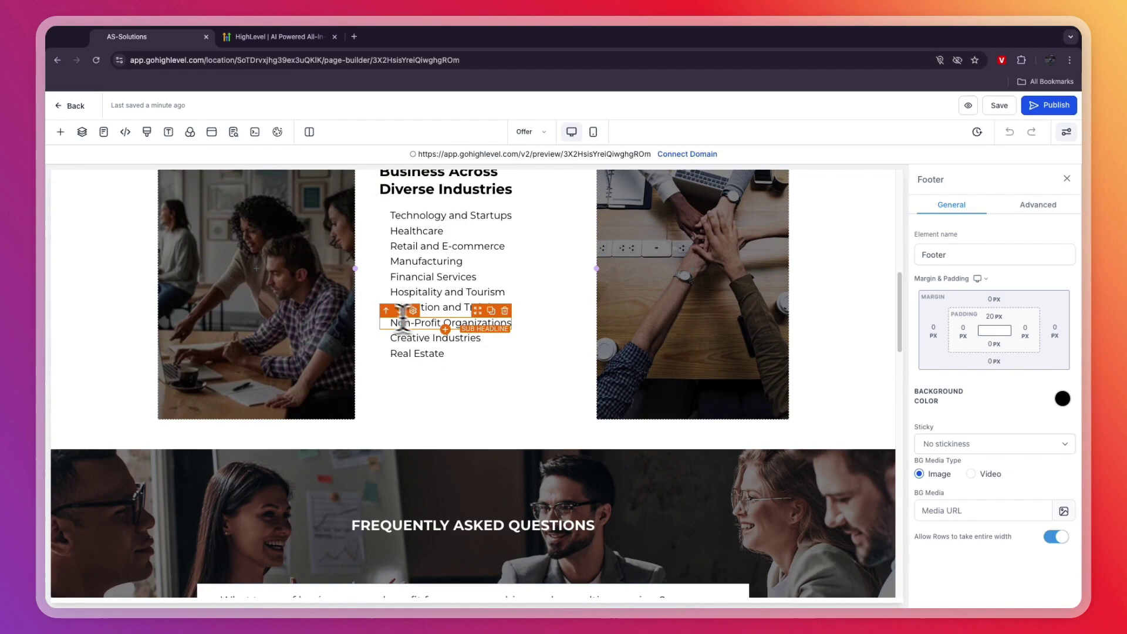
scroll(410, 334, "down", 3)
scroll(680, 428, "down", 10)
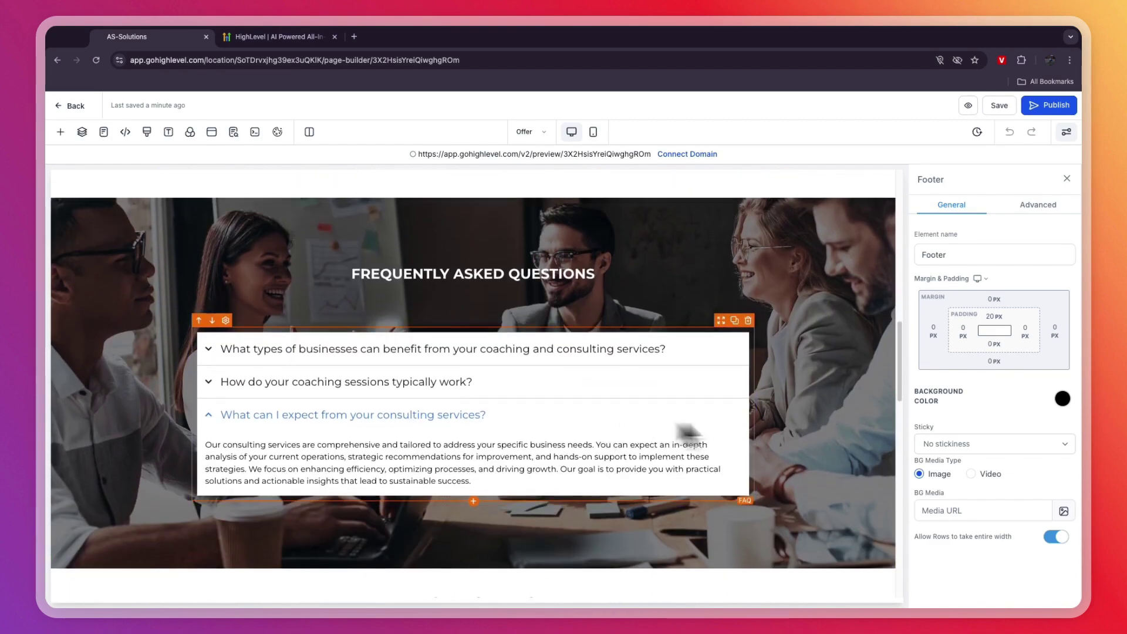
scroll(718, 452, "down", 3)
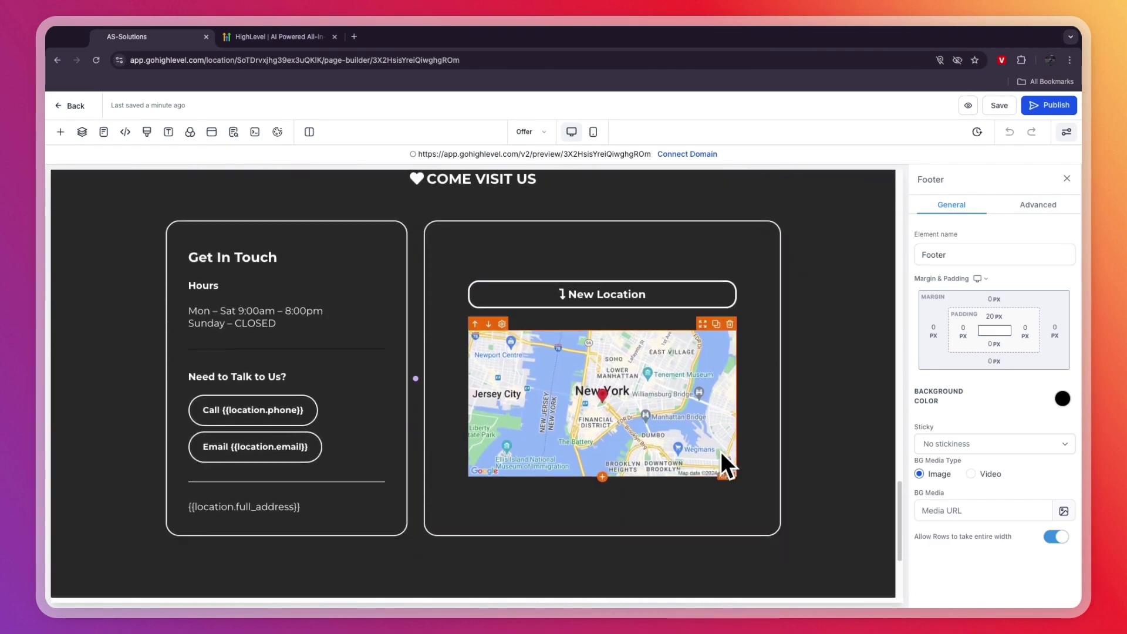
scroll(411, 353, "up", 20)
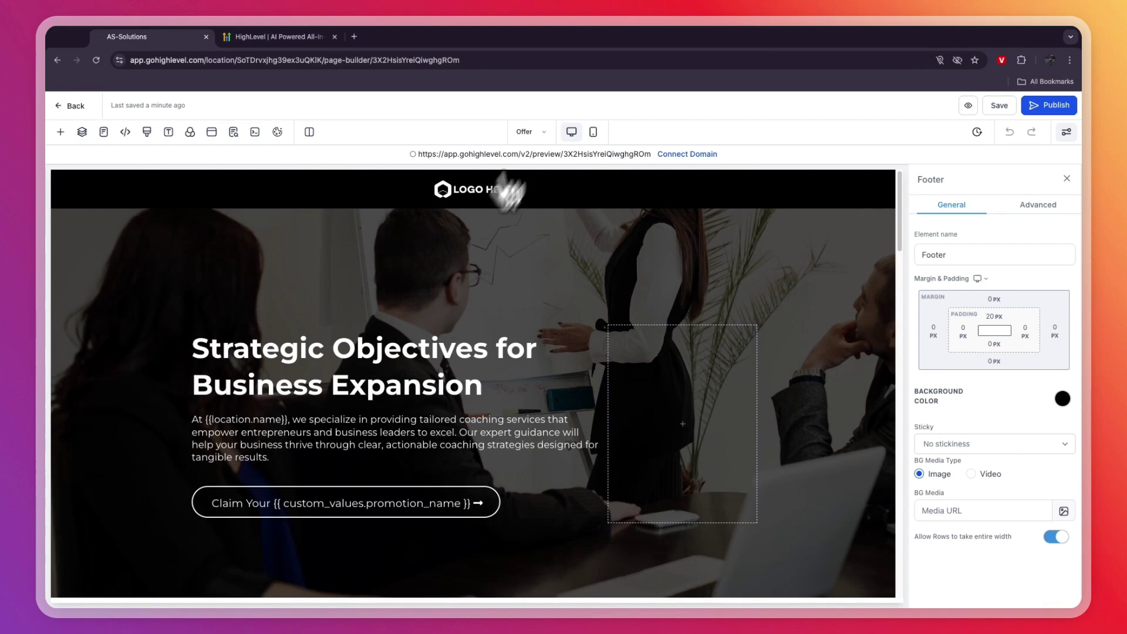
Check the funnel's page list, then leave the builder for the funnel's steps overview
left_click(532, 131)
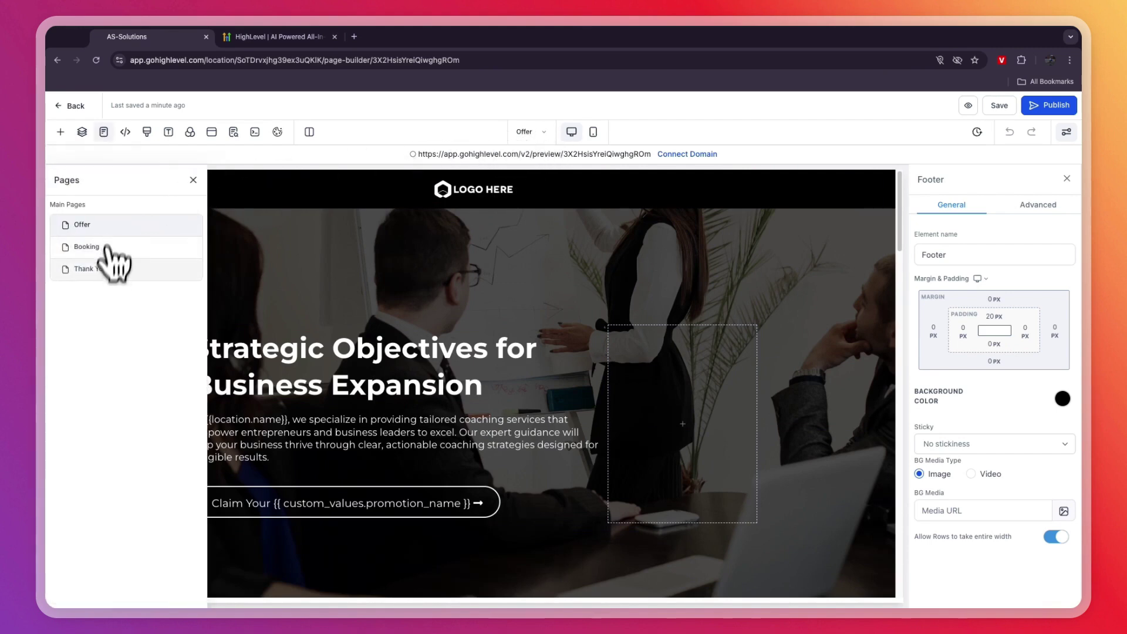
left_click(193, 180)
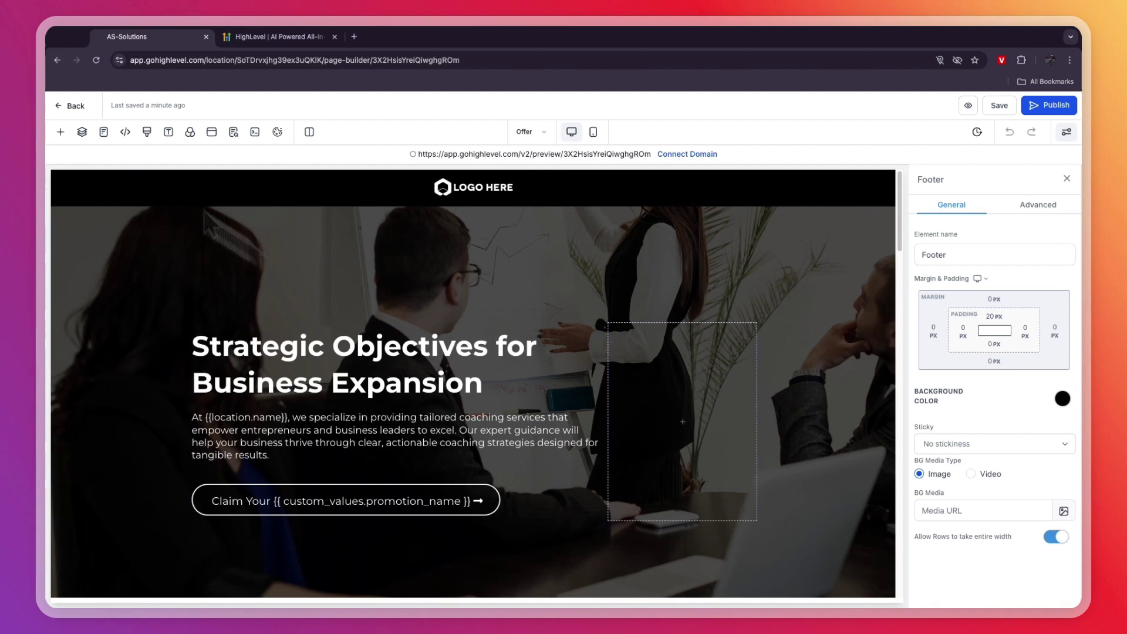
left_click(54, 104)
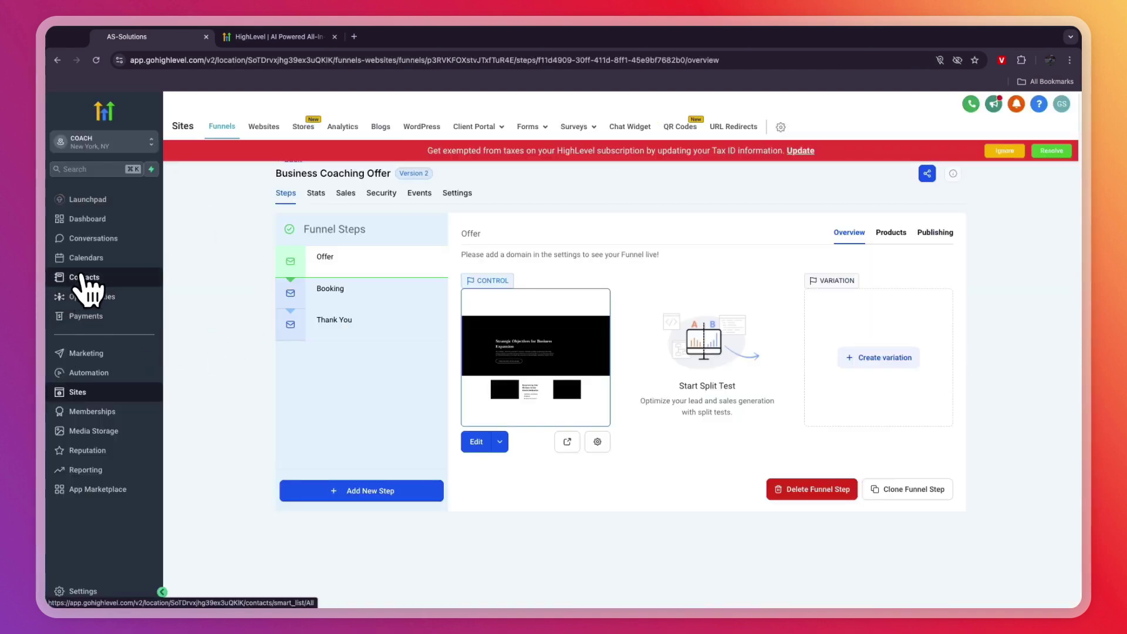
Go to Automation, dismiss the tax banner and open the Marketing Workflows folder
left_click(83, 281)
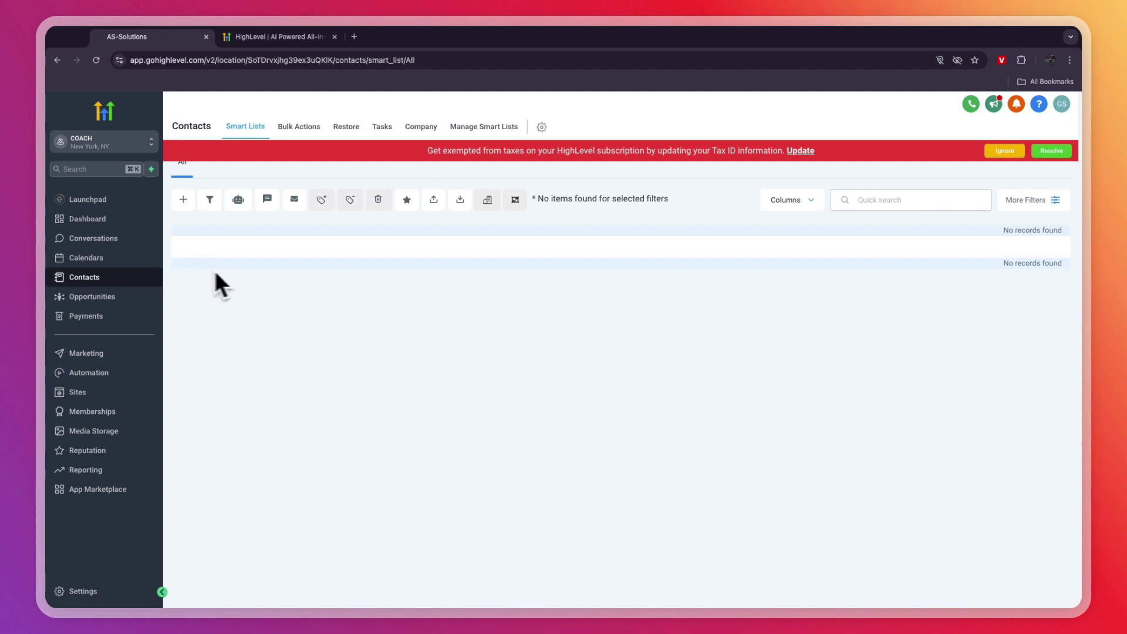
left_click(97, 371)
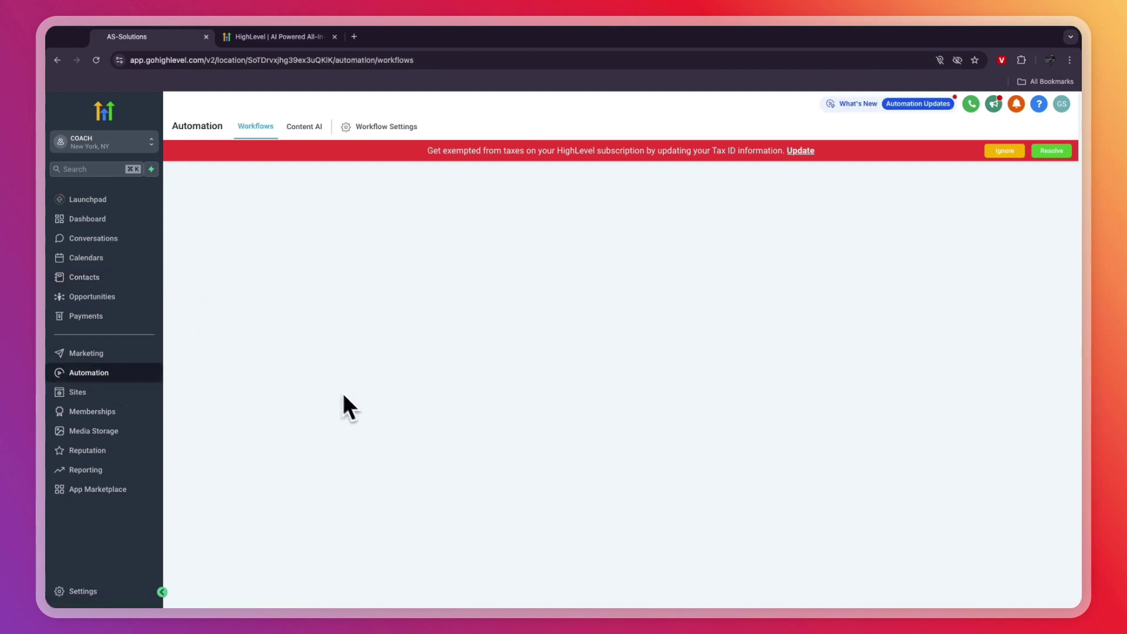
left_click(998, 151)
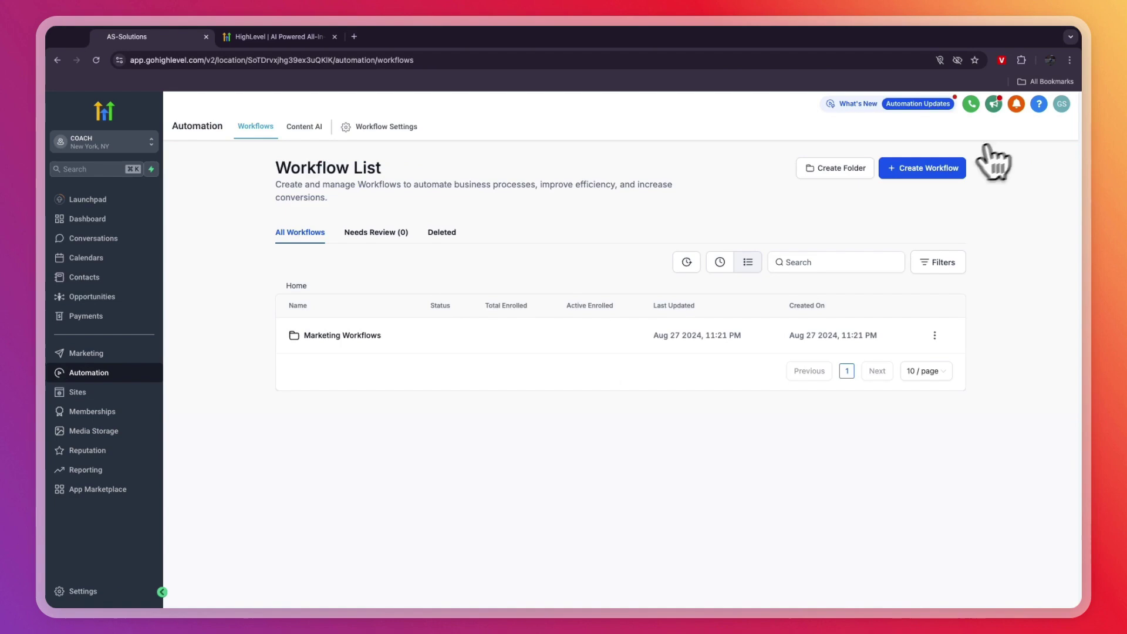
left_click(719, 258)
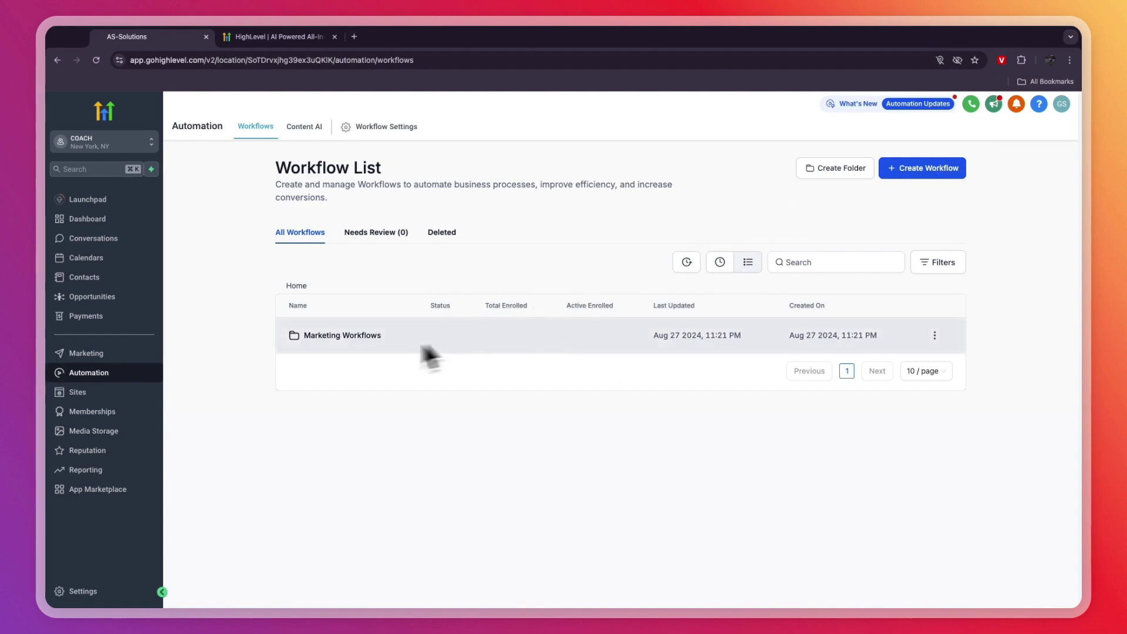
left_click(346, 341)
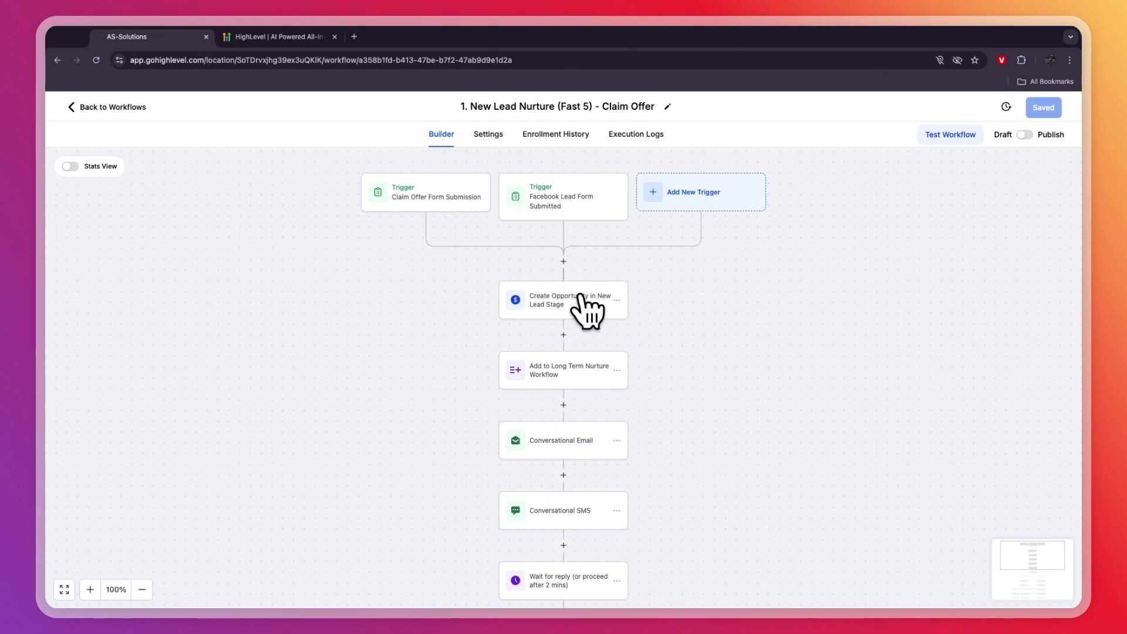
Try moving the Conversational SMS step above the email in New Lead Nurture (Fast 5)
scroll(561, 295, "down", 1)
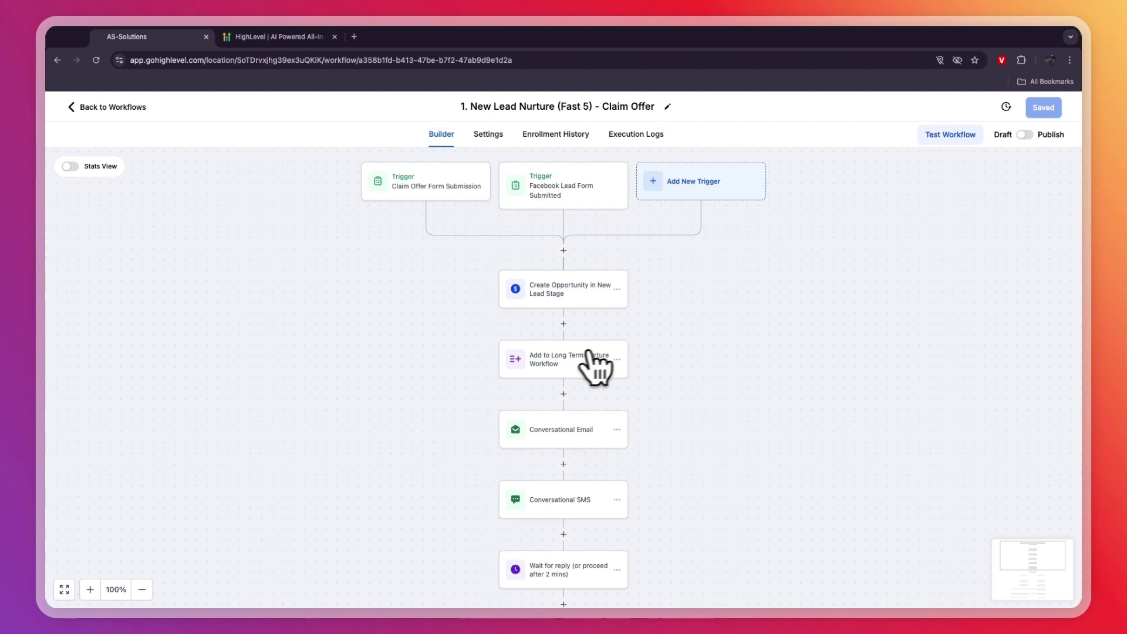
scroll(584, 364, "down", 3)
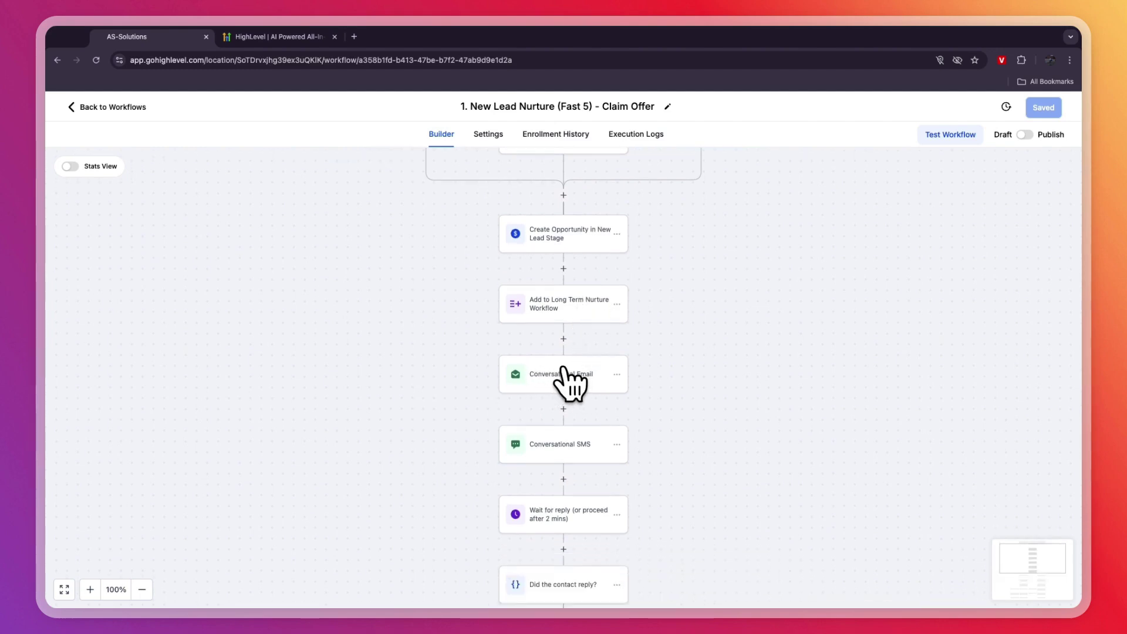
left_click_drag(568, 382, 562, 372)
left_click_drag(554, 409, 564, 361)
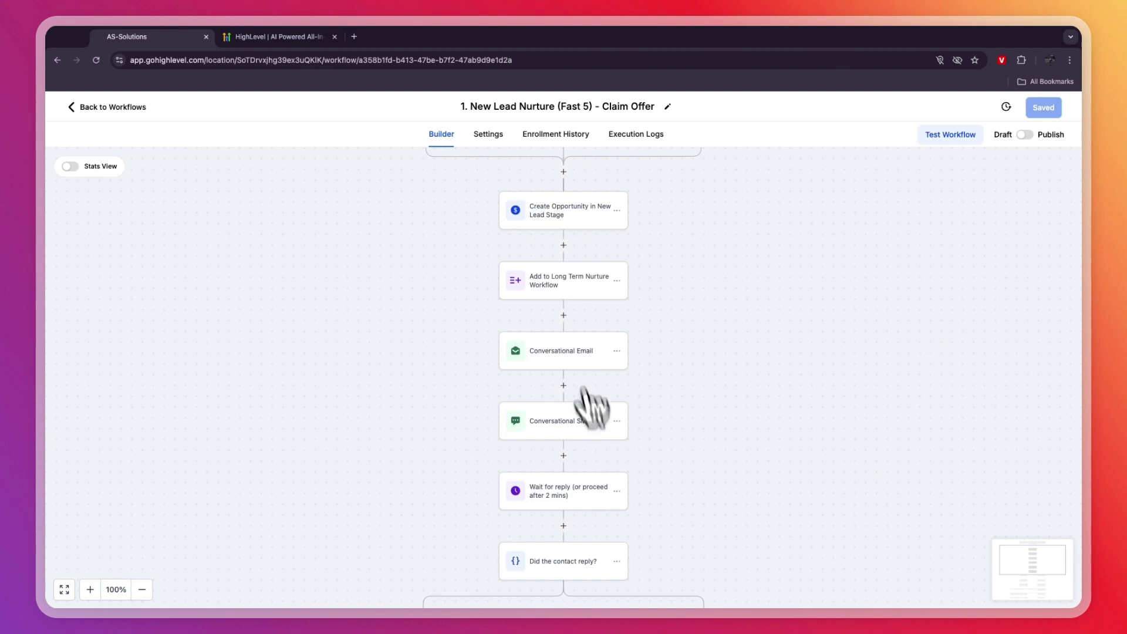
Scroll through the remaining steps of the Claim Offer nurture workflow
scroll(586, 442, "down", 1)
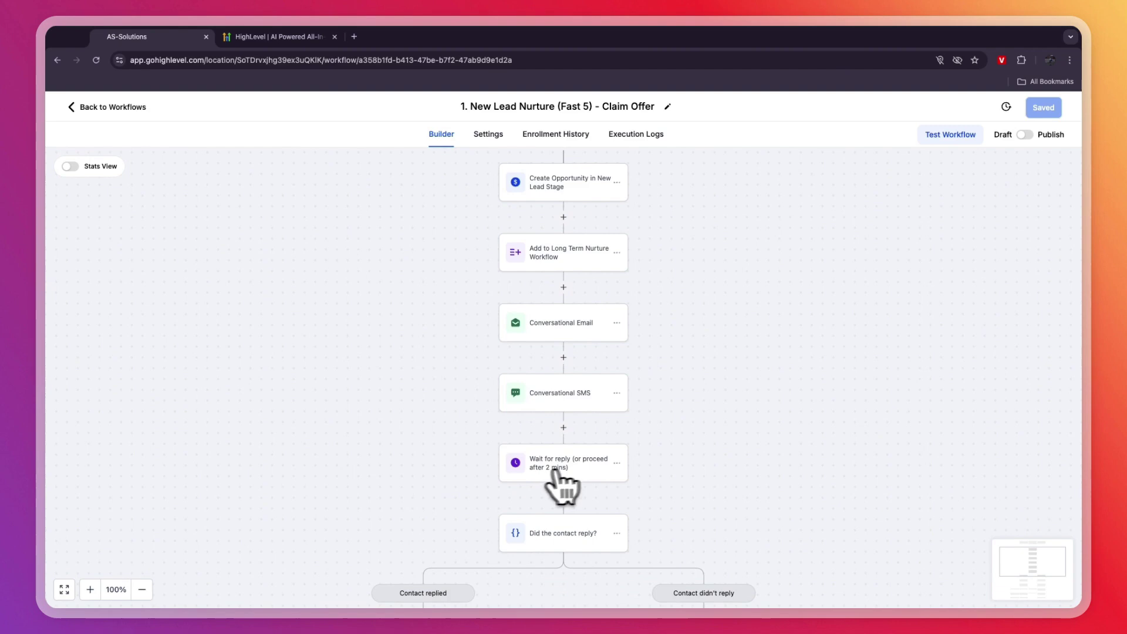
scroll(573, 476, "down", 1)
scroll(622, 455, "down", 2)
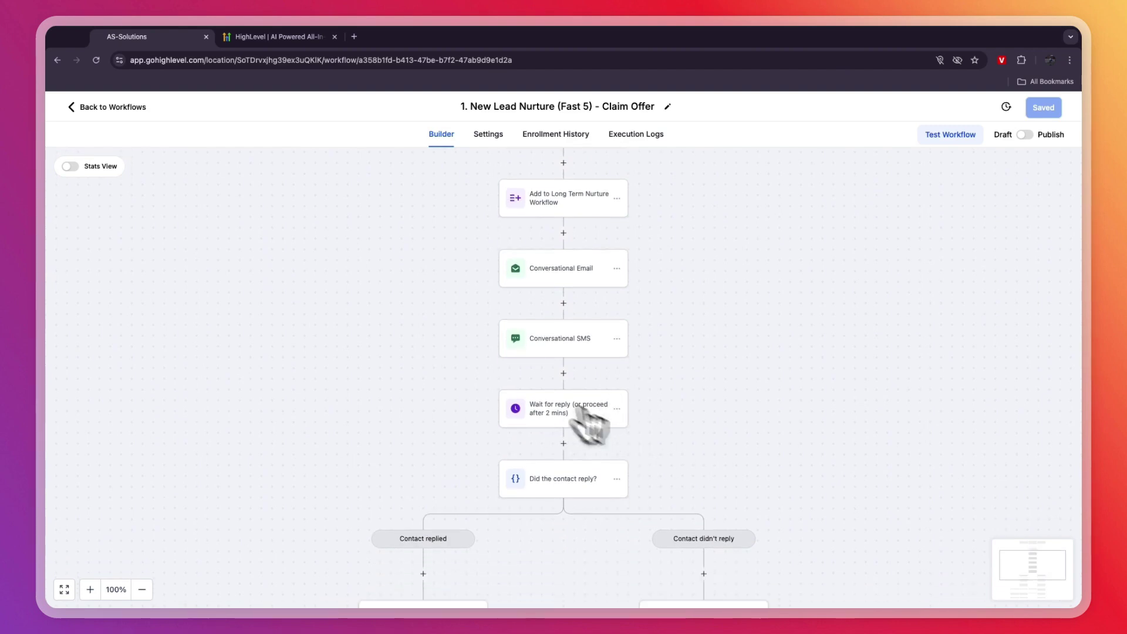
scroll(627, 449, "down", 1)
scroll(626, 449, "down", 3)
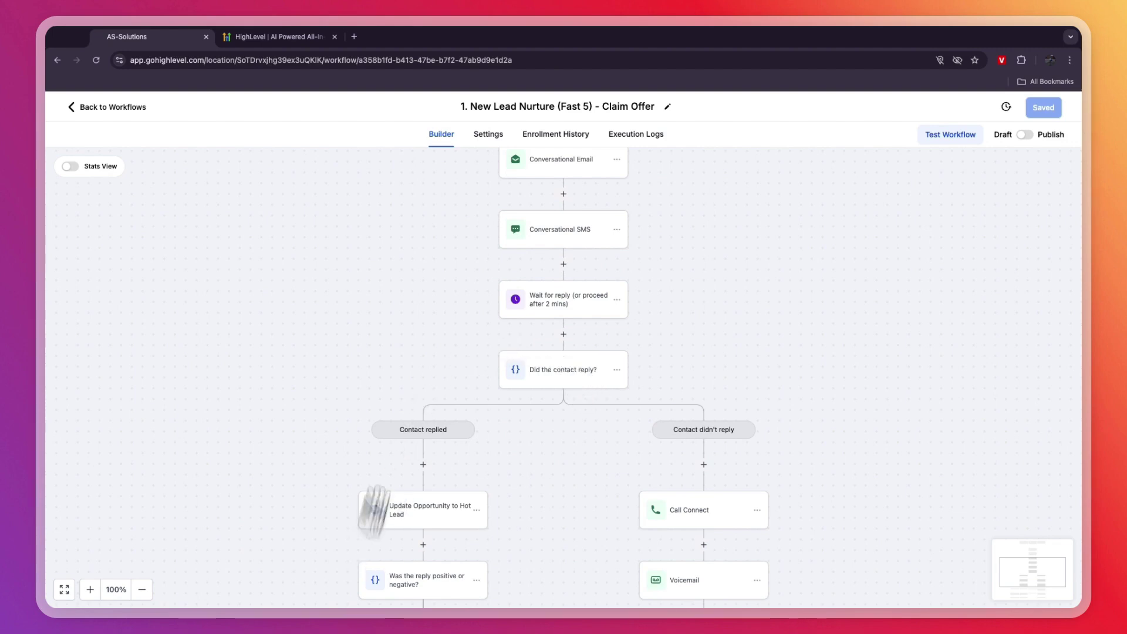
scroll(733, 540, "down", 2)
scroll(728, 539, "down", 6)
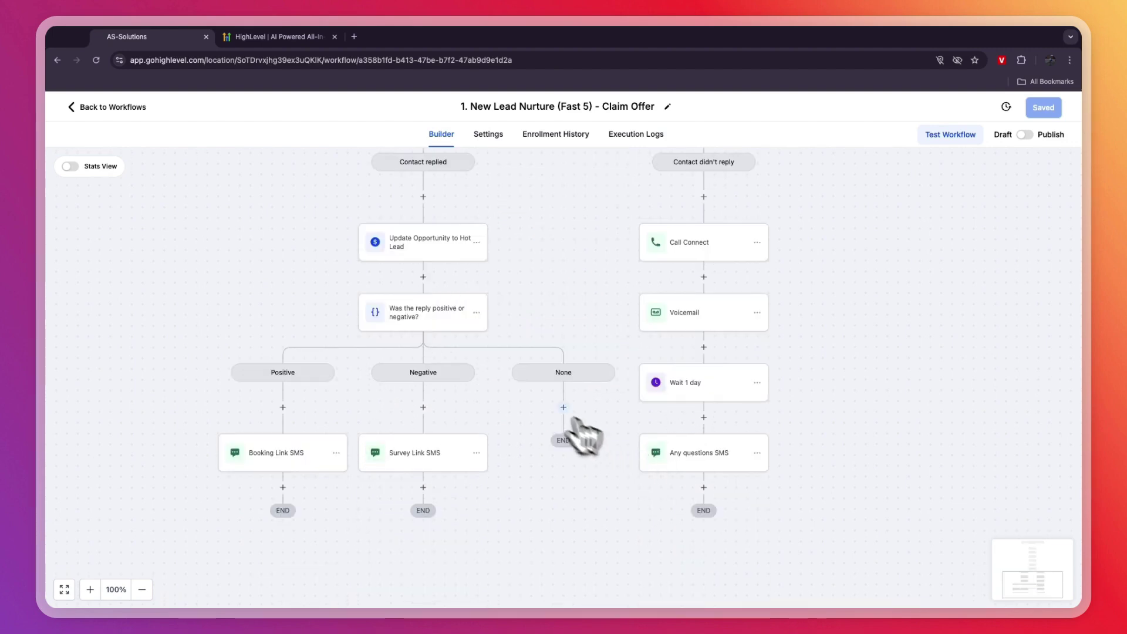
scroll(537, 342, "up", 4)
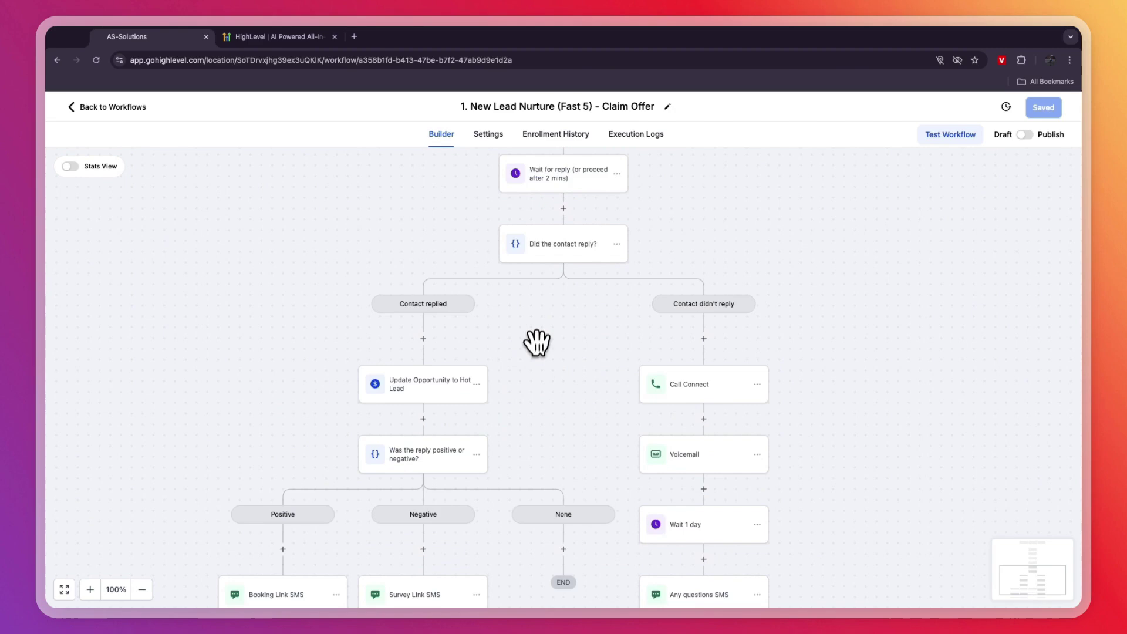
scroll(537, 344, "down", 3)
scroll(536, 352, "up", 15)
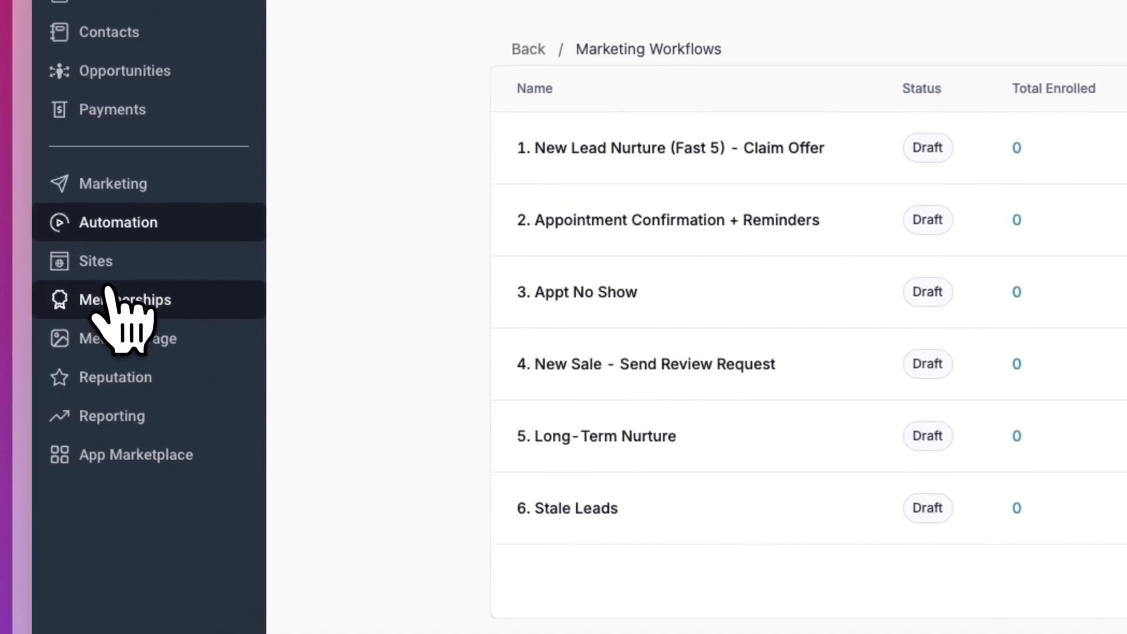
Check the Memberships dashboard with zero opt-ins, members and sales, plus its Courses and Communities tabs
left_click(84, 409)
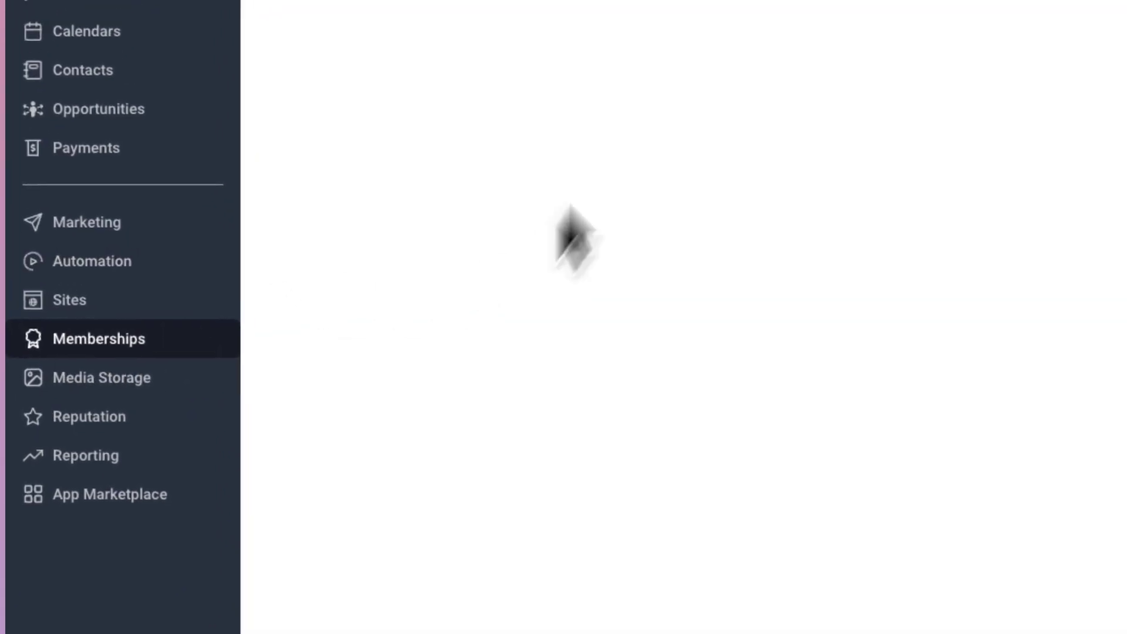
mouse_move(491, 127)
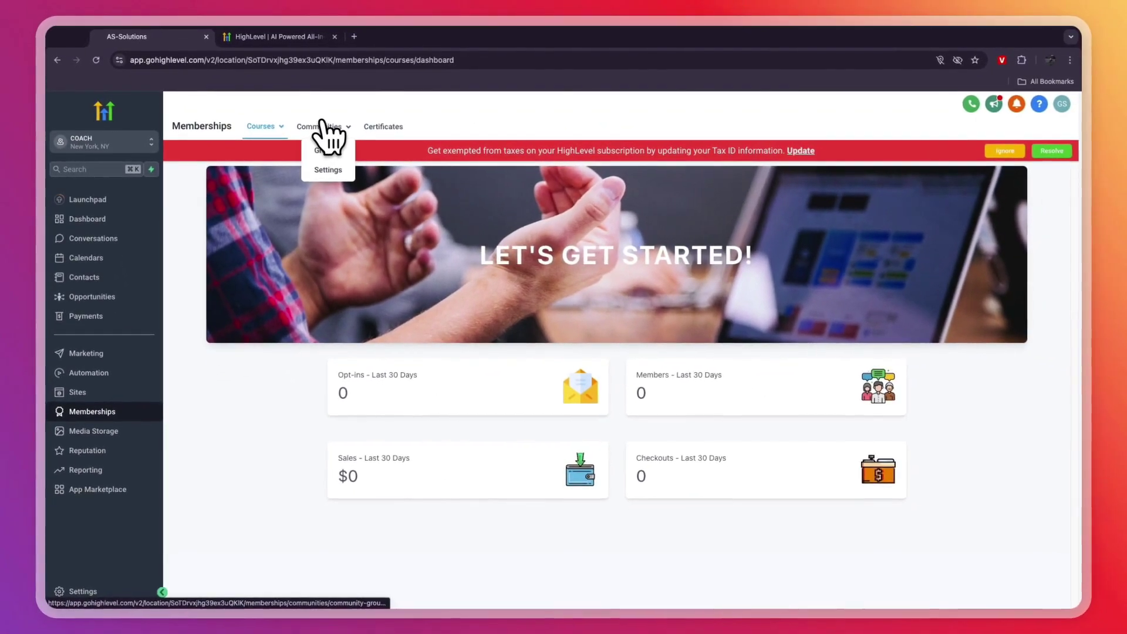
mouse_move(268, 124)
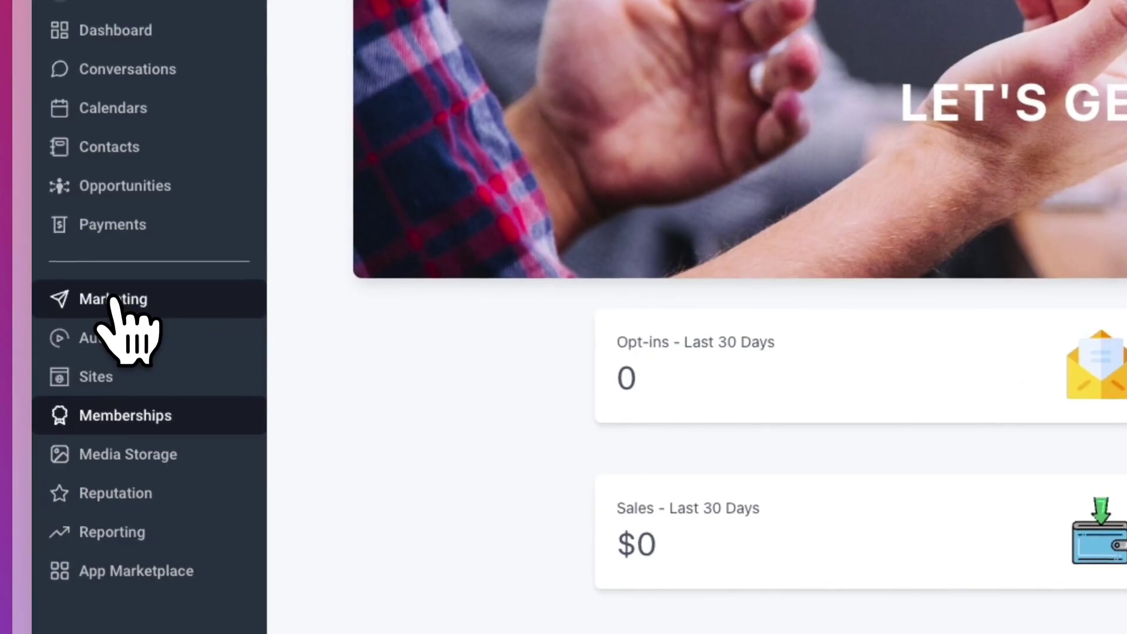
View Marketing's Social Planner and look over the Emails and Affiliate Manager tabs
left_click(61, 350)
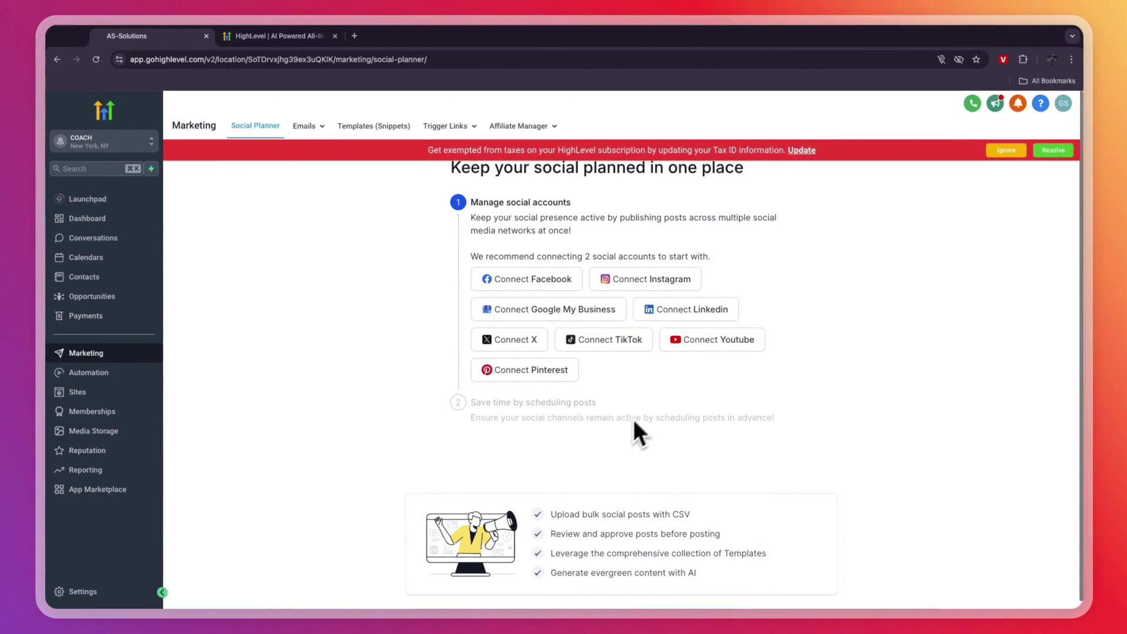
mouse_move(311, 131)
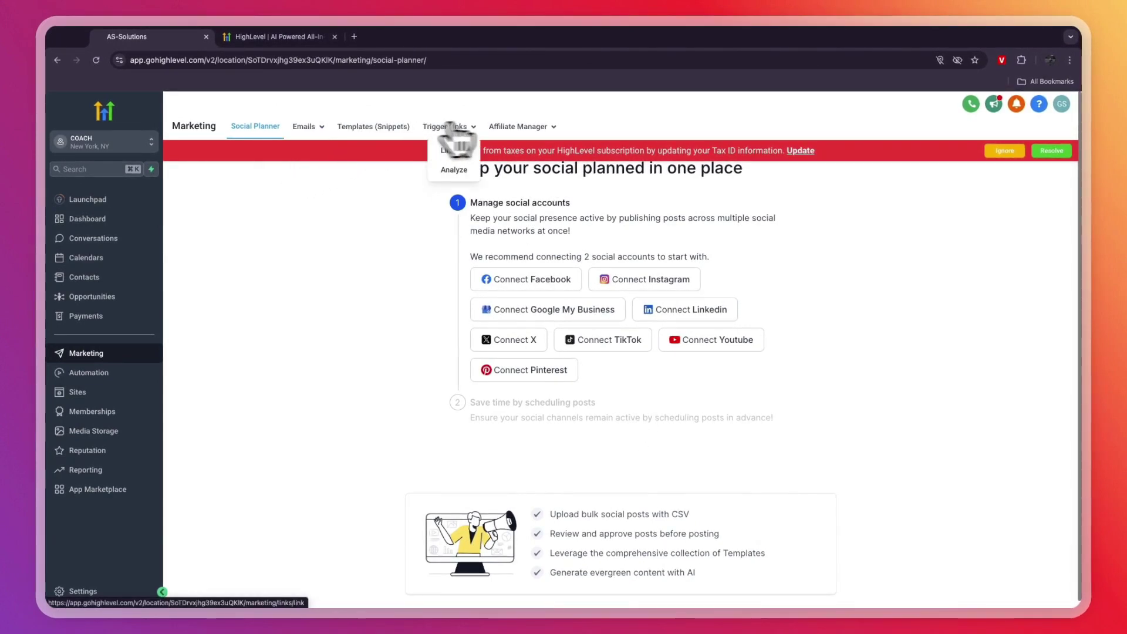
mouse_move(531, 129)
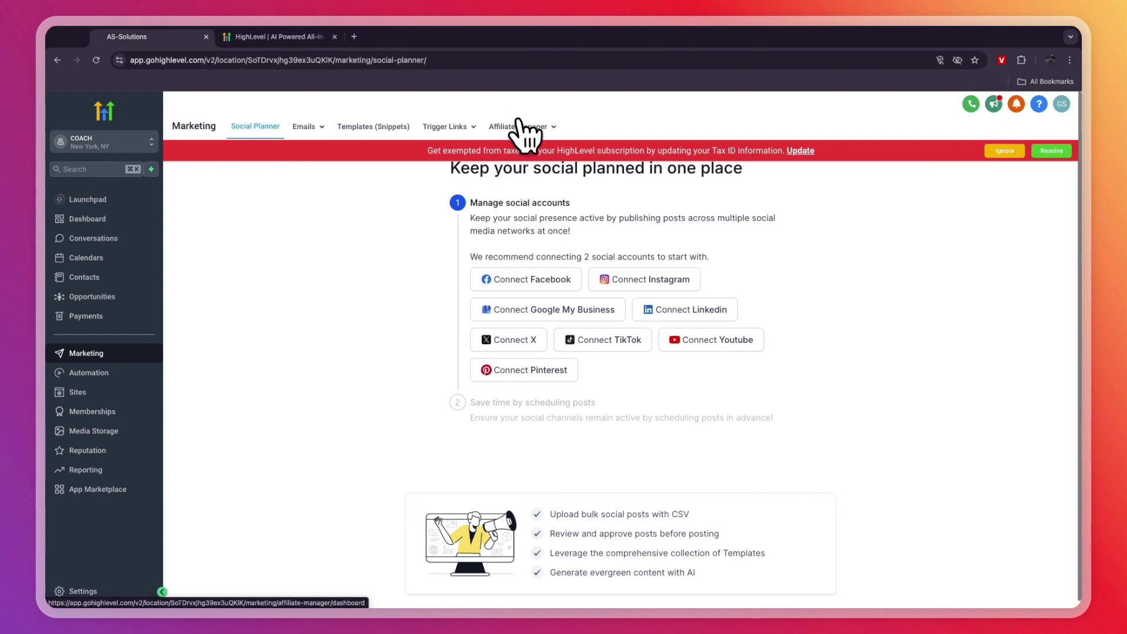
View the week calendar, then open the empty Marketing Pipeline in Opportunities
left_click(117, 259)
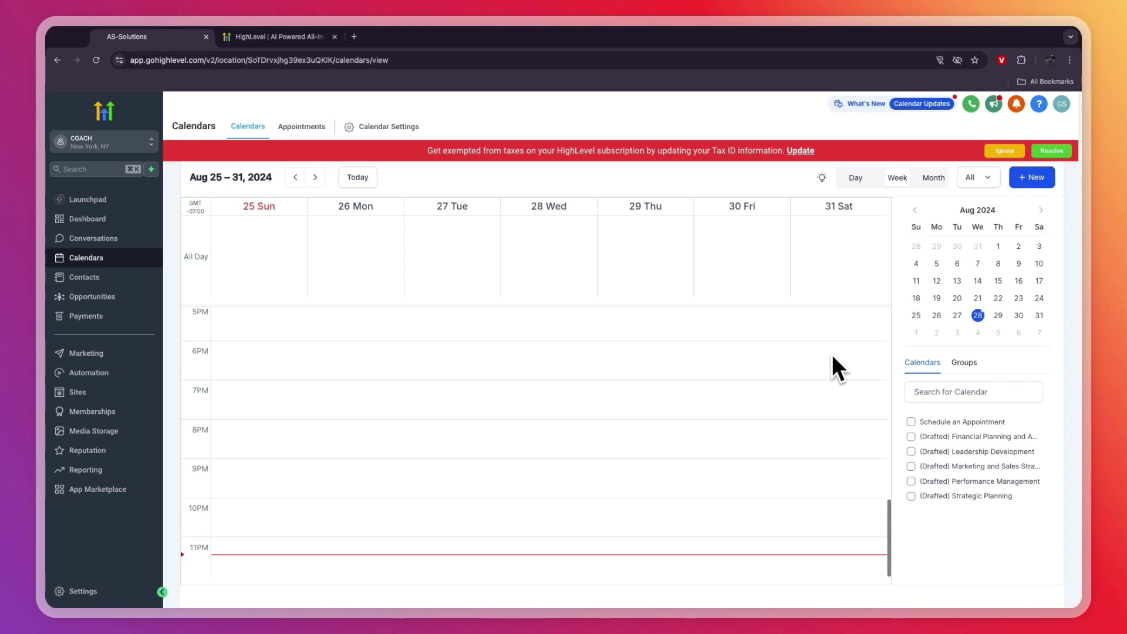
left_click(83, 297)
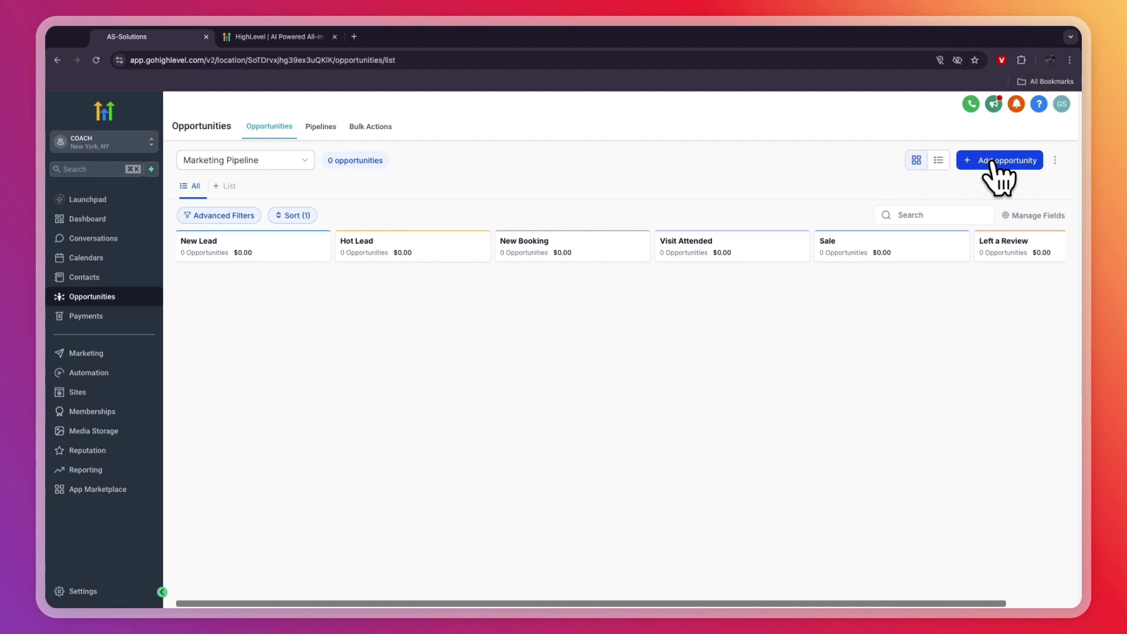
In Sites, open the Websites list and start a new website from templates
left_click(114, 394)
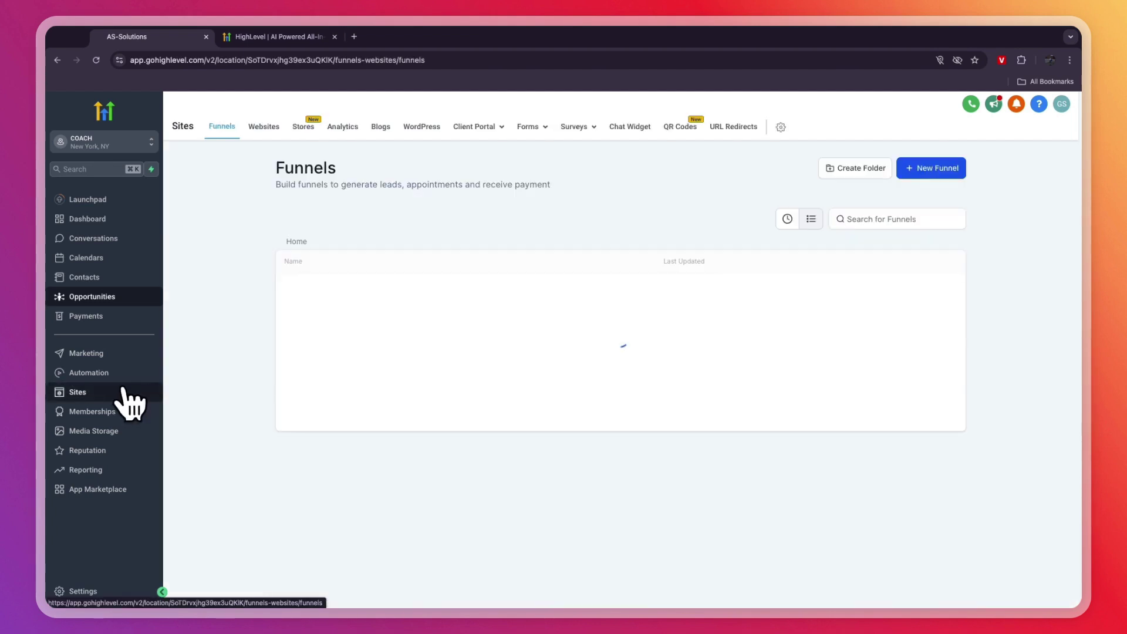
left_click(264, 126)
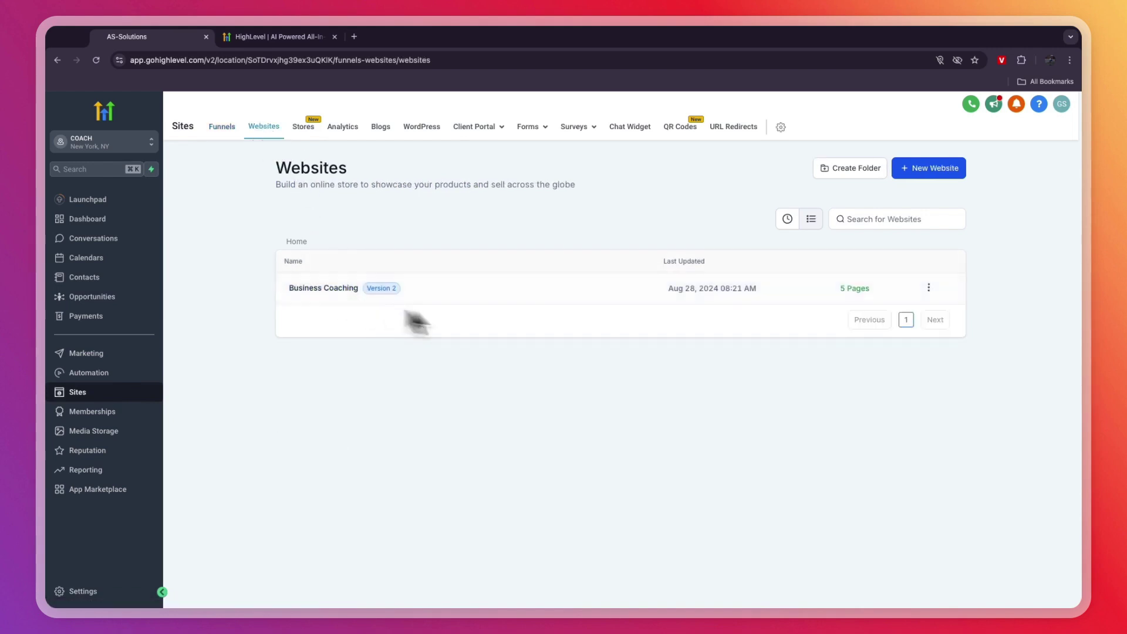
left_click(939, 170)
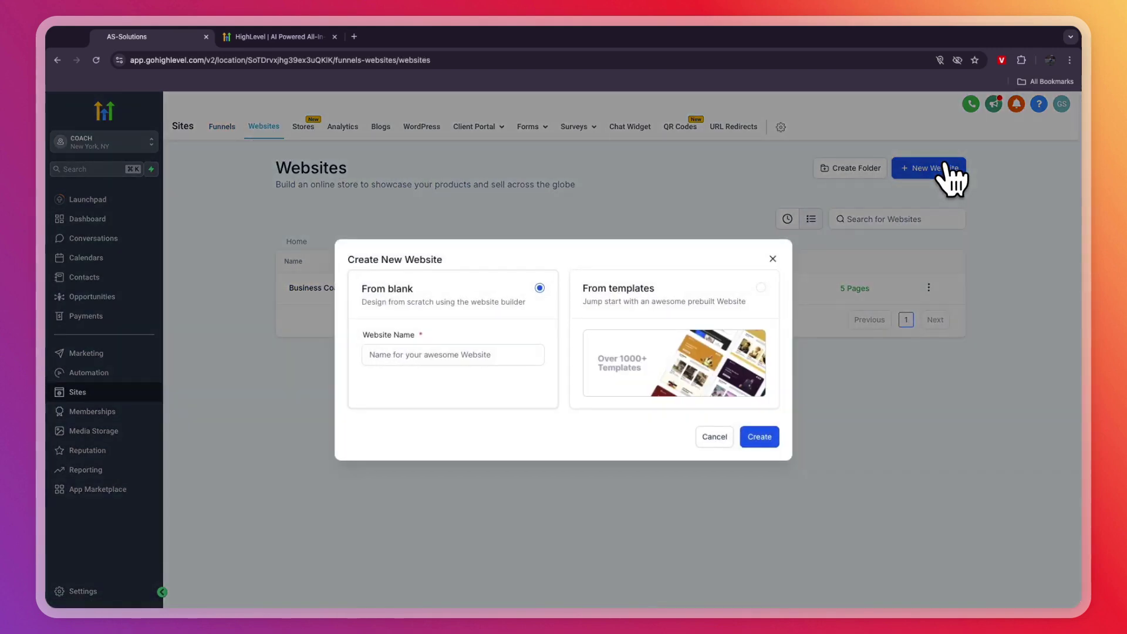
left_click(716, 284)
left_click(758, 436)
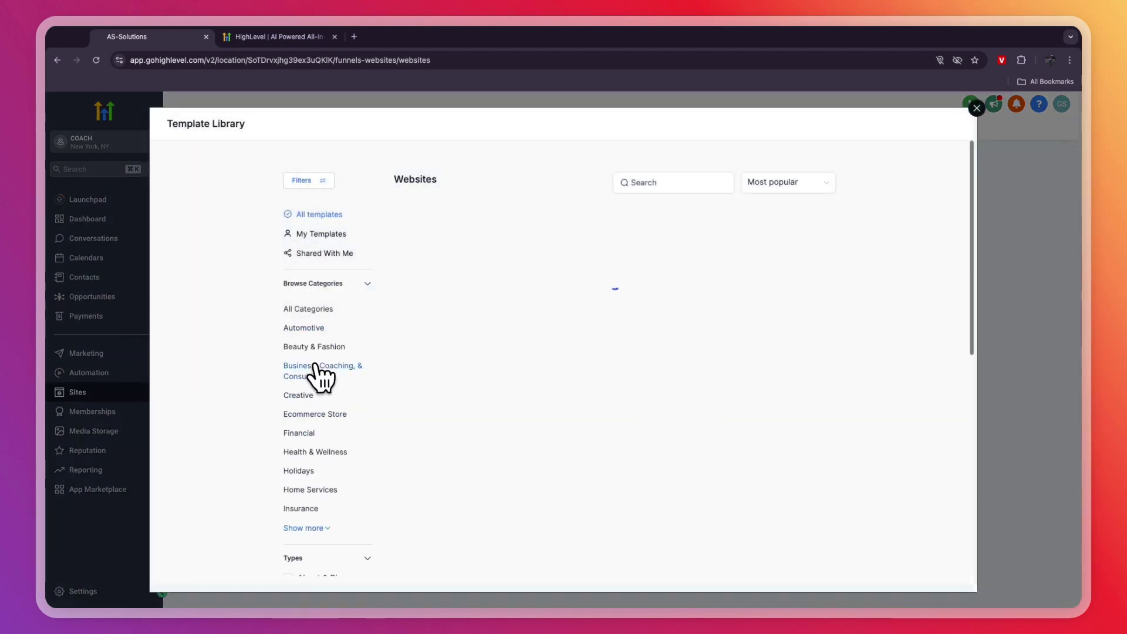
Browse the website Template Library, then close it without picking a template
scroll(877, 359, "down", 10)
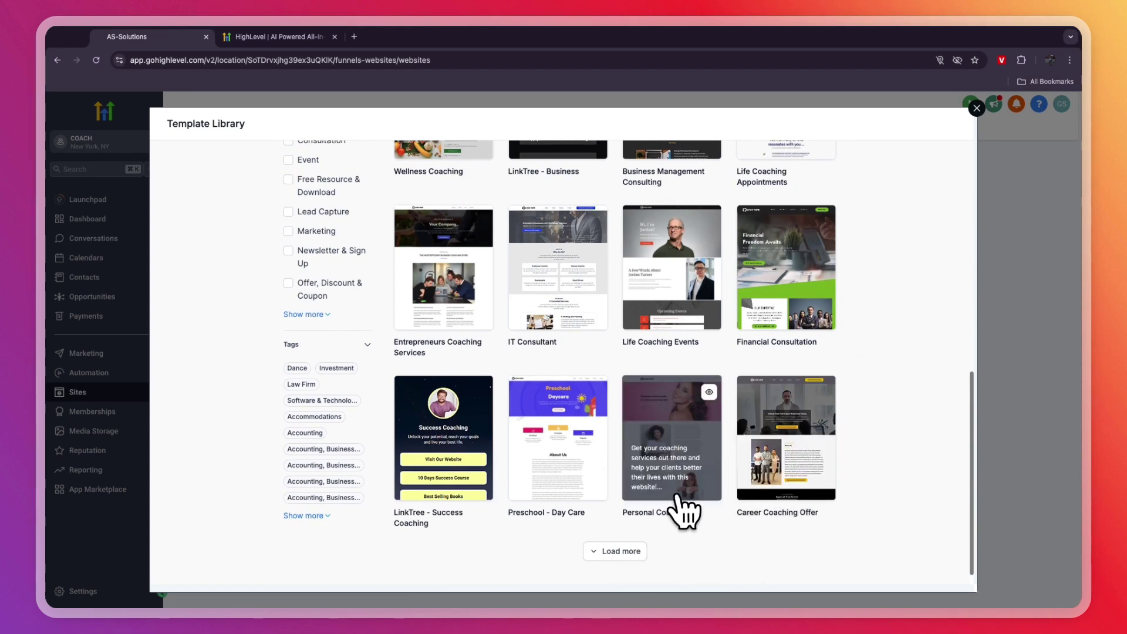
scroll(692, 435, "up", 3)
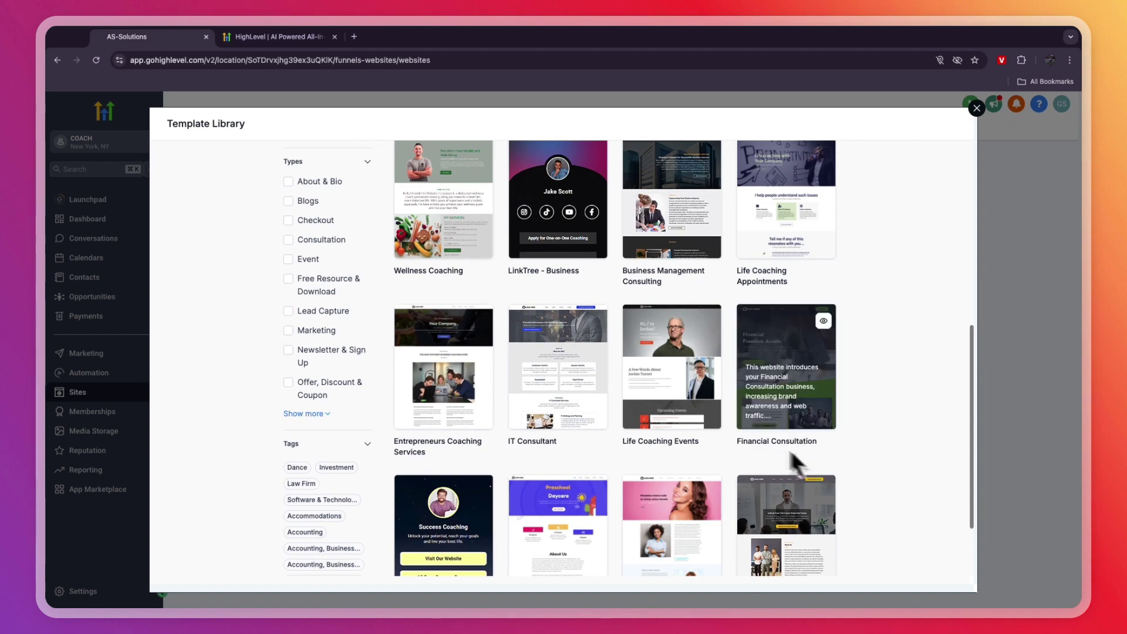
scroll(792, 452, "up", 5)
scroll(553, 289, "down", 3)
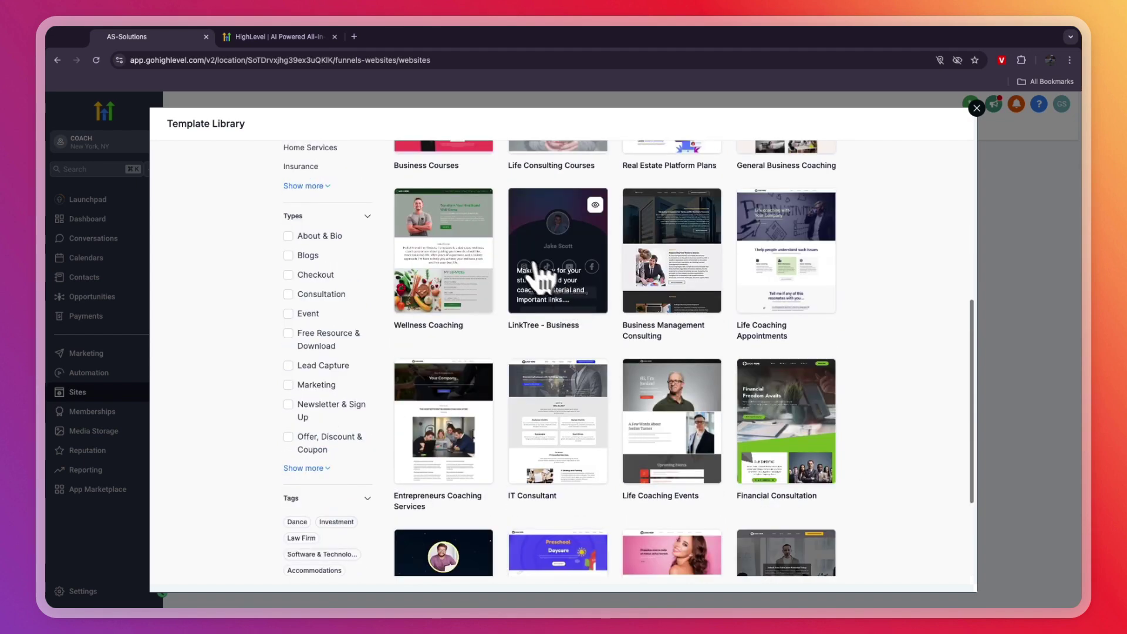
scroll(557, 291, "up", 1)
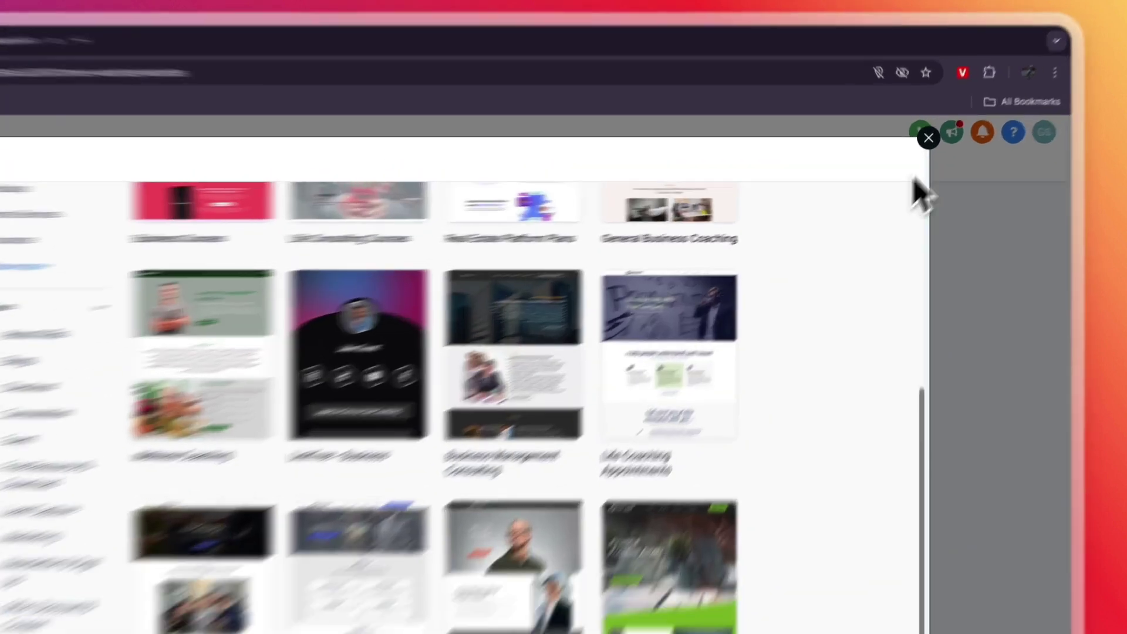
left_click(976, 108)
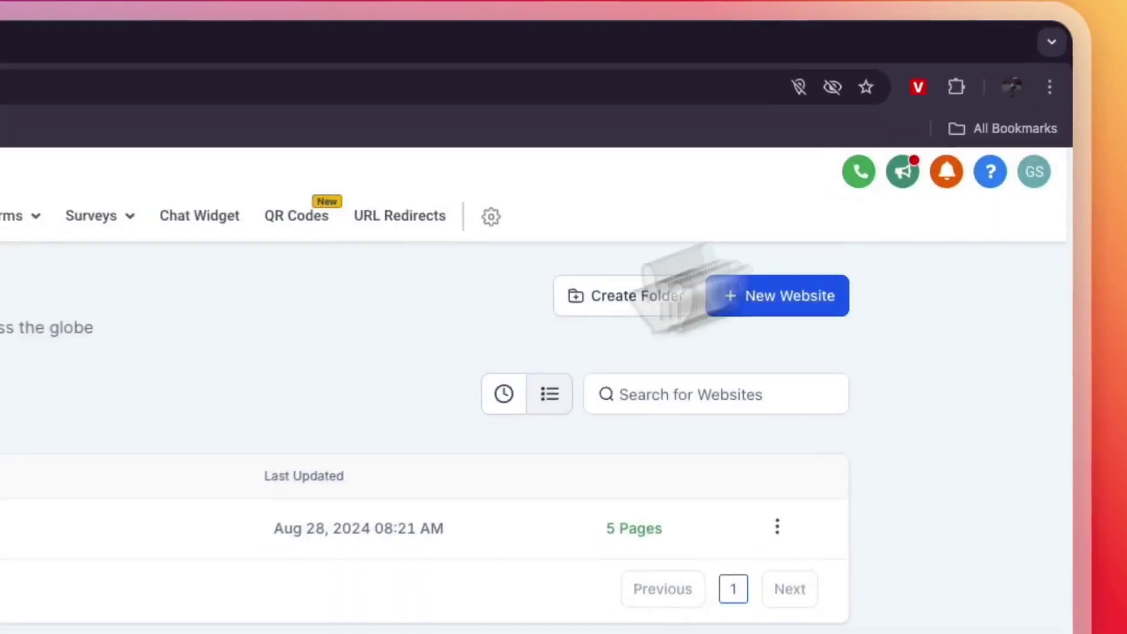
Open the Business Coaching website and scroll through its Home page preview
left_click(388, 302)
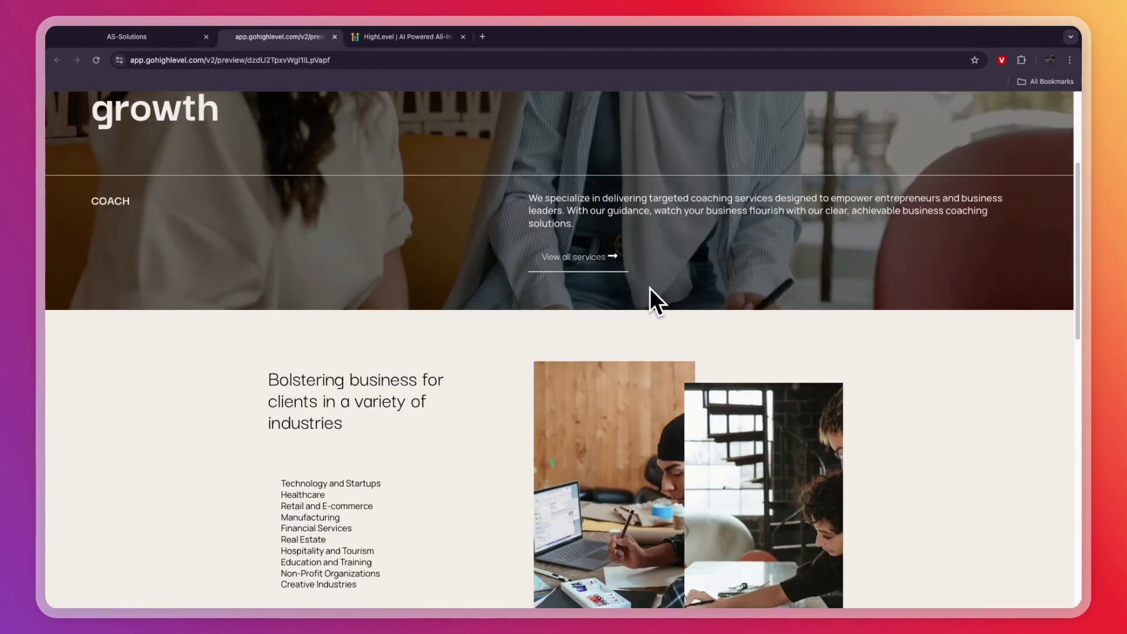
scroll(646, 293, "down", 9)
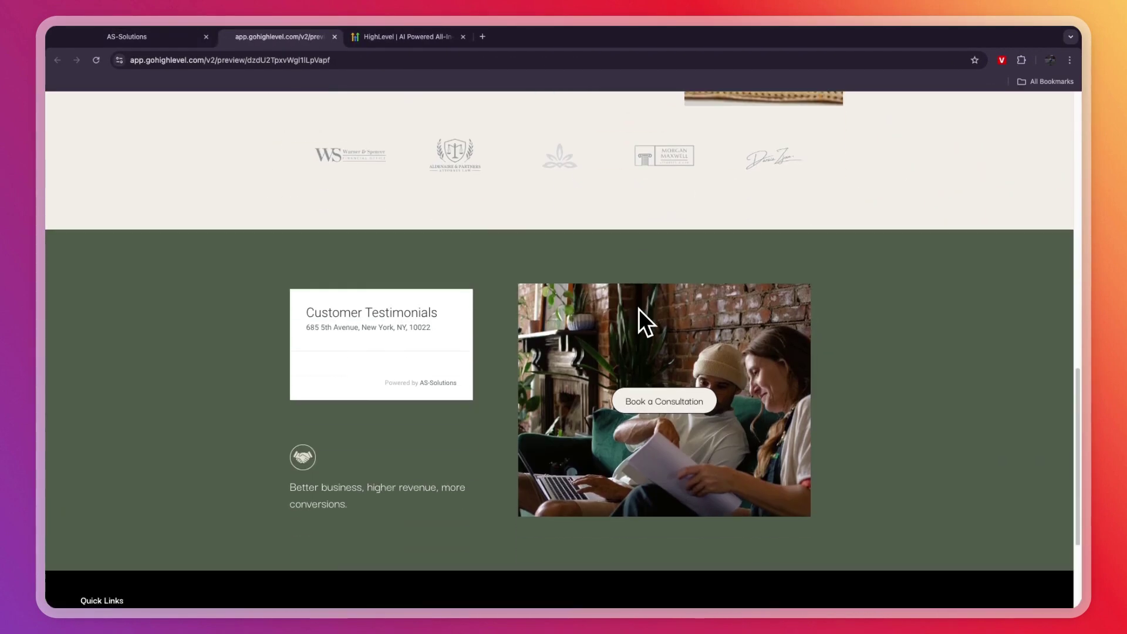
scroll(484, 425, "down", 3)
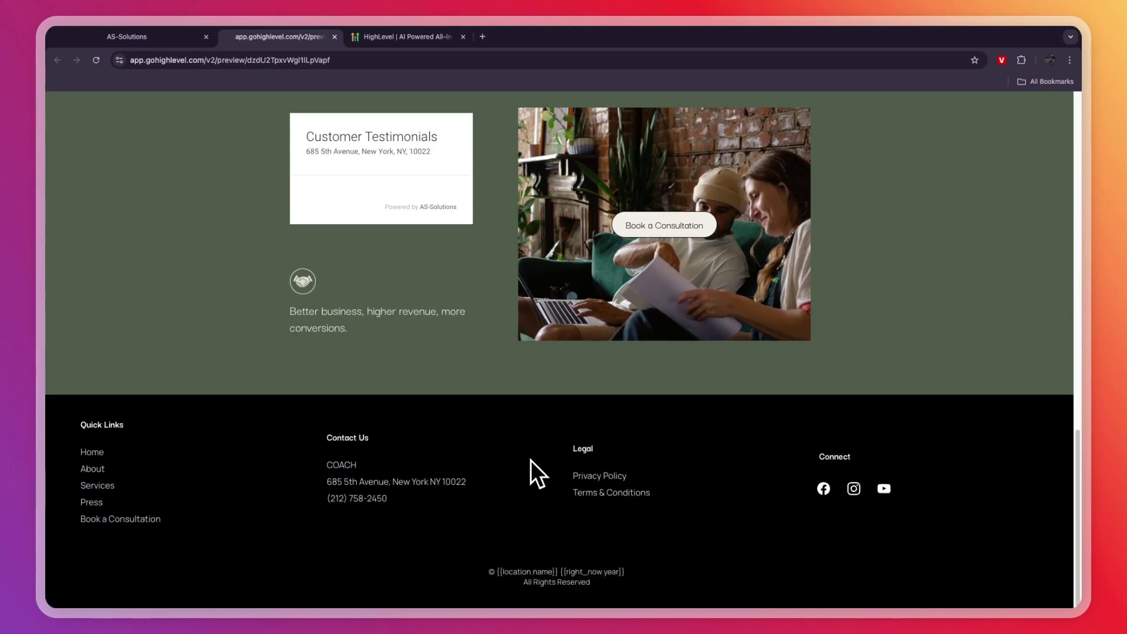
scroll(528, 446, "up", 2)
Try the Book a Consultation popup, dismiss it, and close the preview tab
left_click(649, 332)
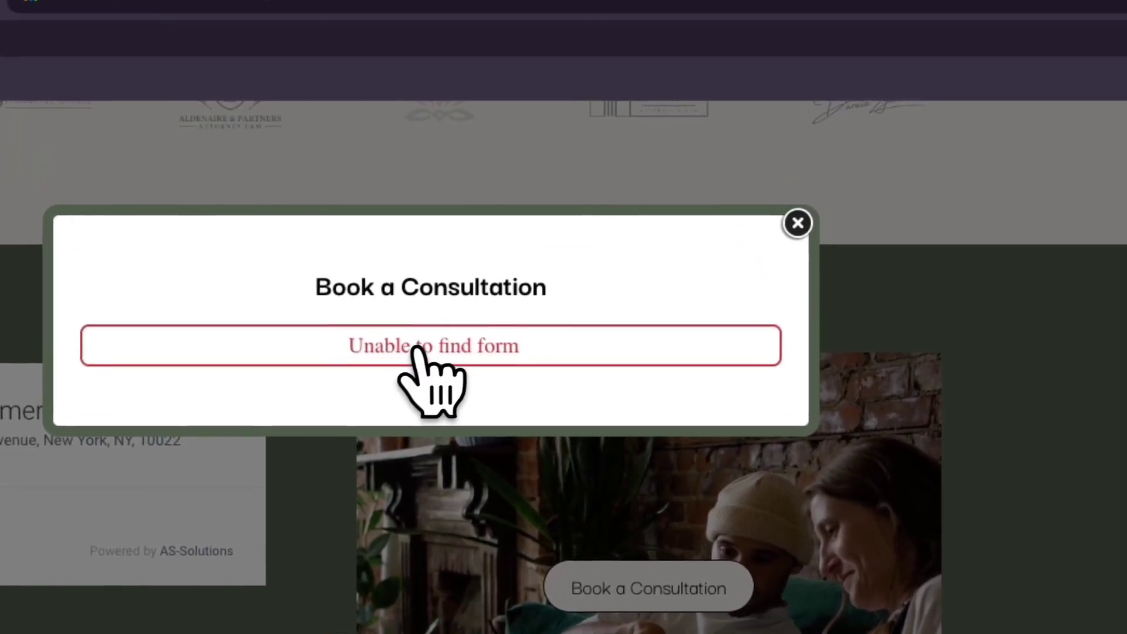
left_click(801, 231)
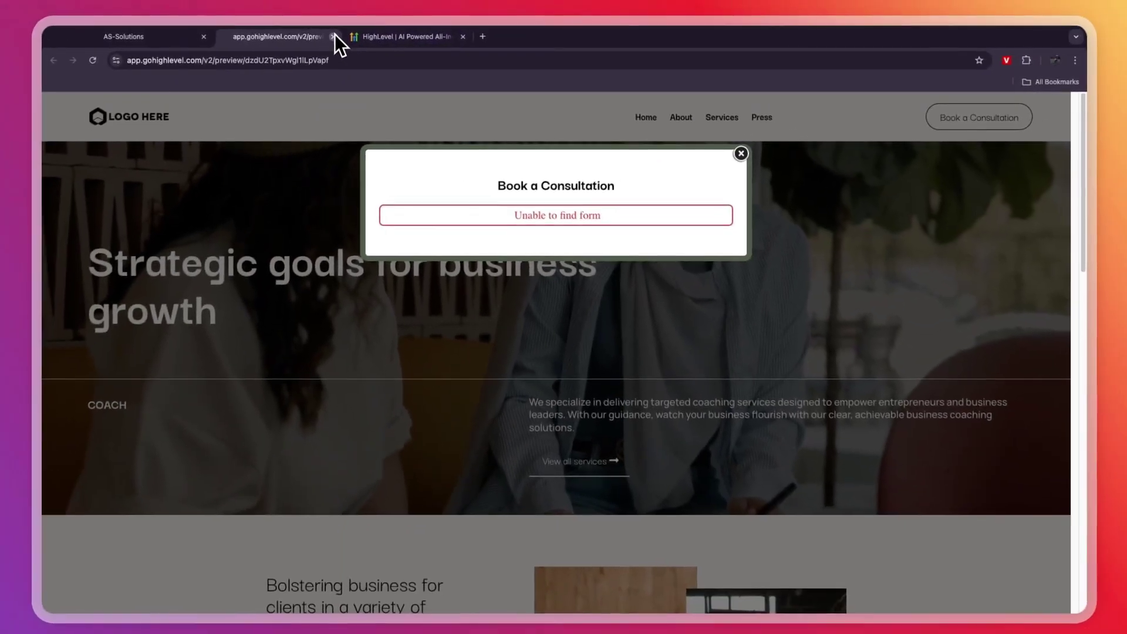
left_click(333, 36)
mouse_move(533, 146)
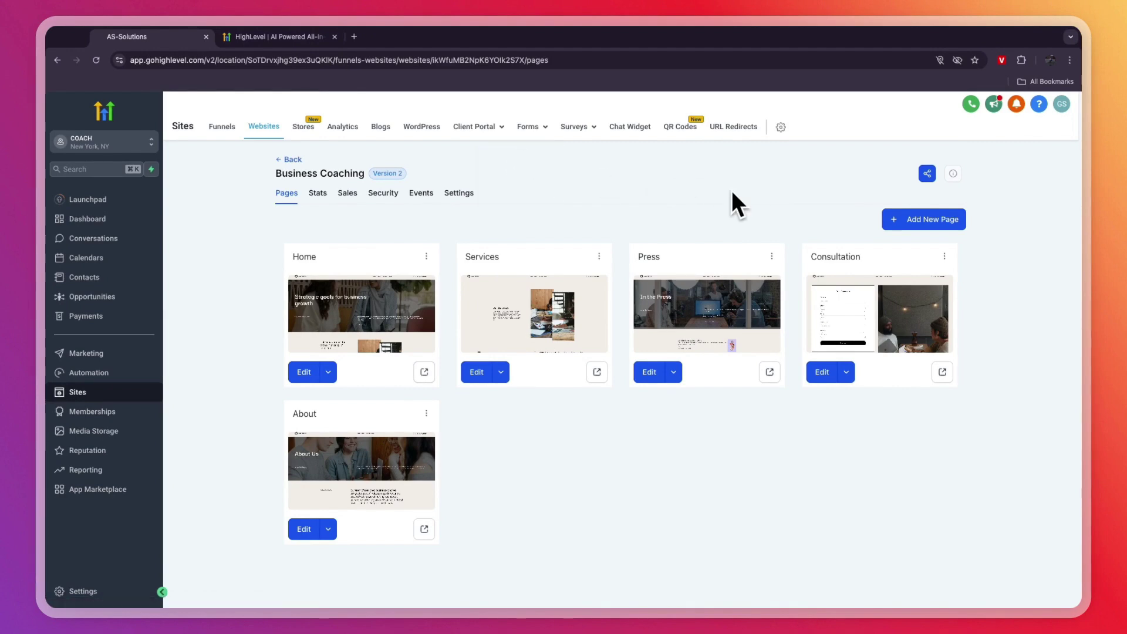
Switch to the browser tab showing HighLevel's 30-day free trial page
key("ctrl+Tab")
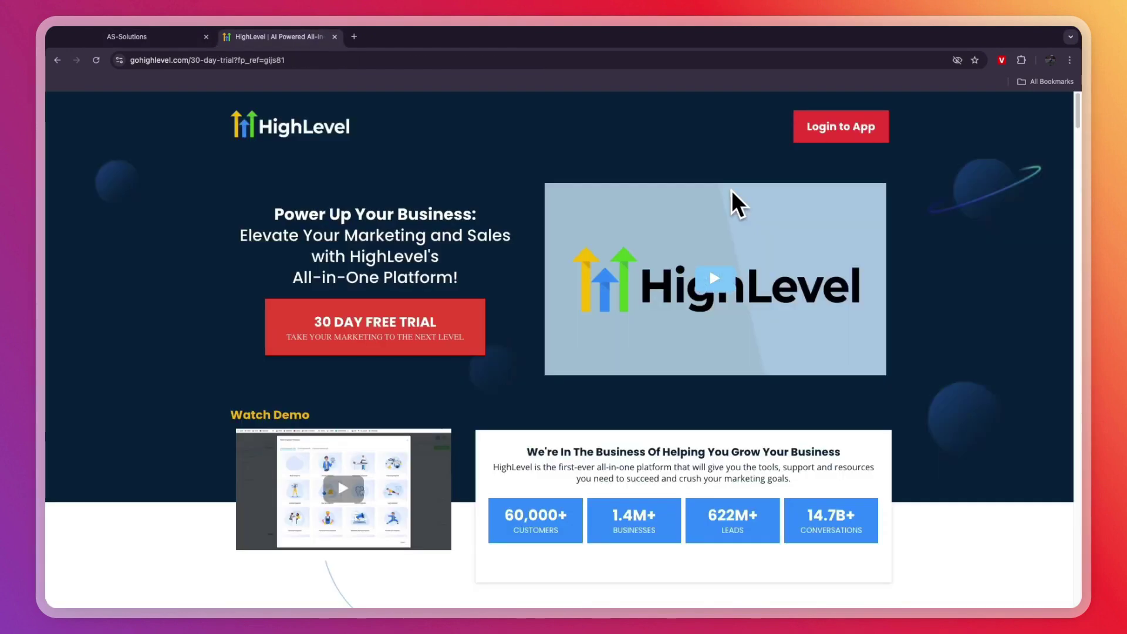